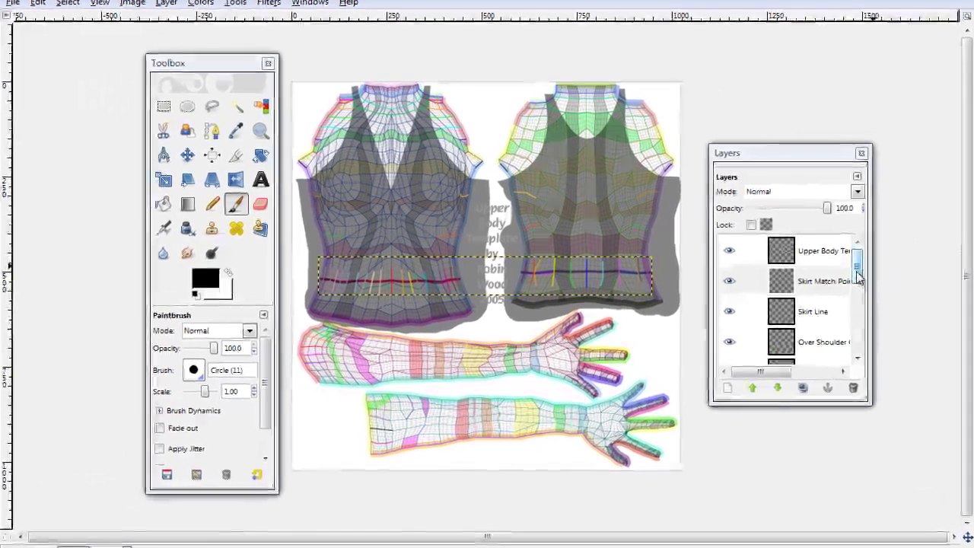
Select the shirt layer and create a transparent layer called 'wrinkles' just above it.
scroll(775, 328, down, 5)
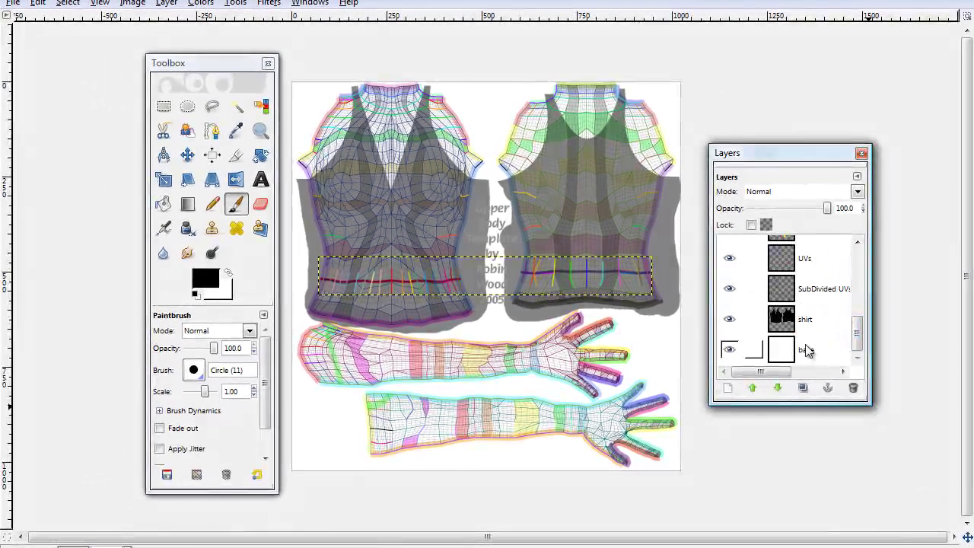
click(758, 320)
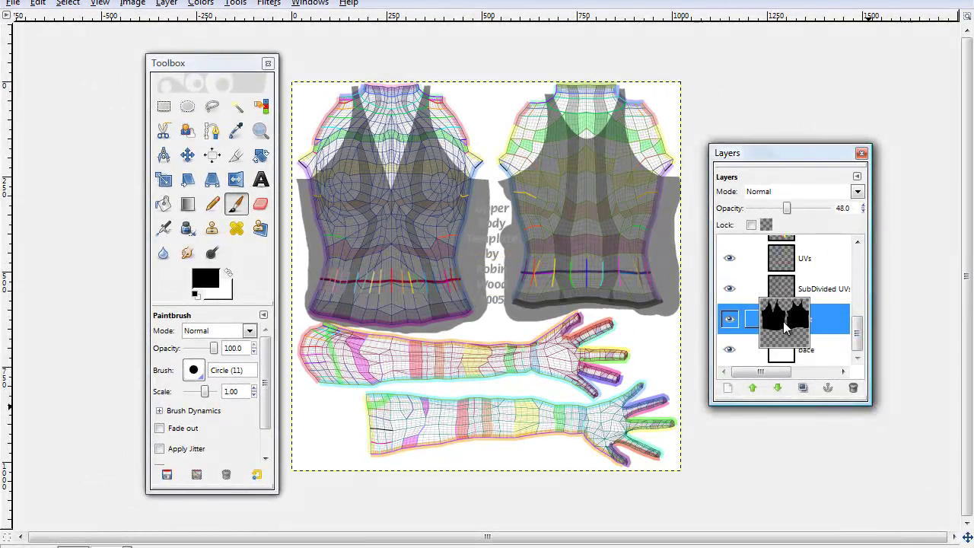
click(728, 389)
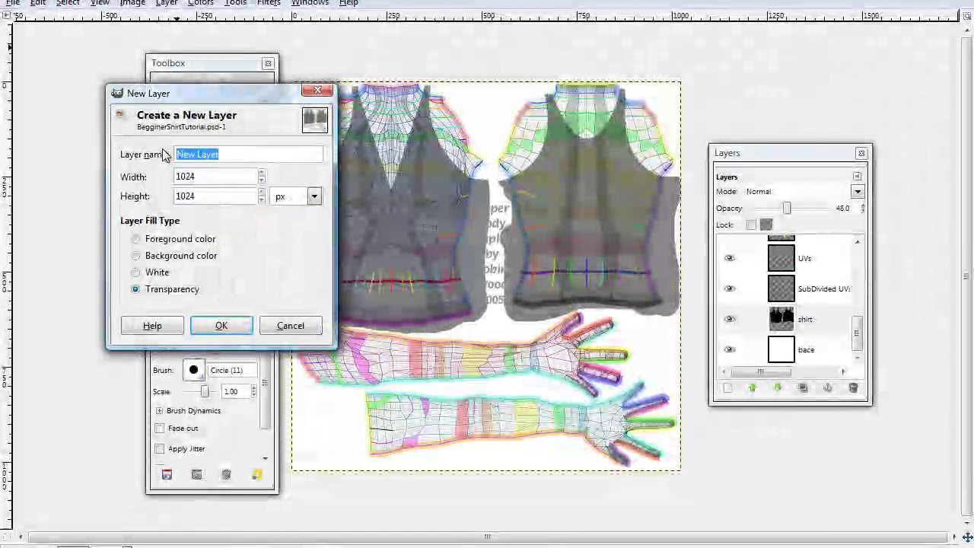
text(wrinkles)
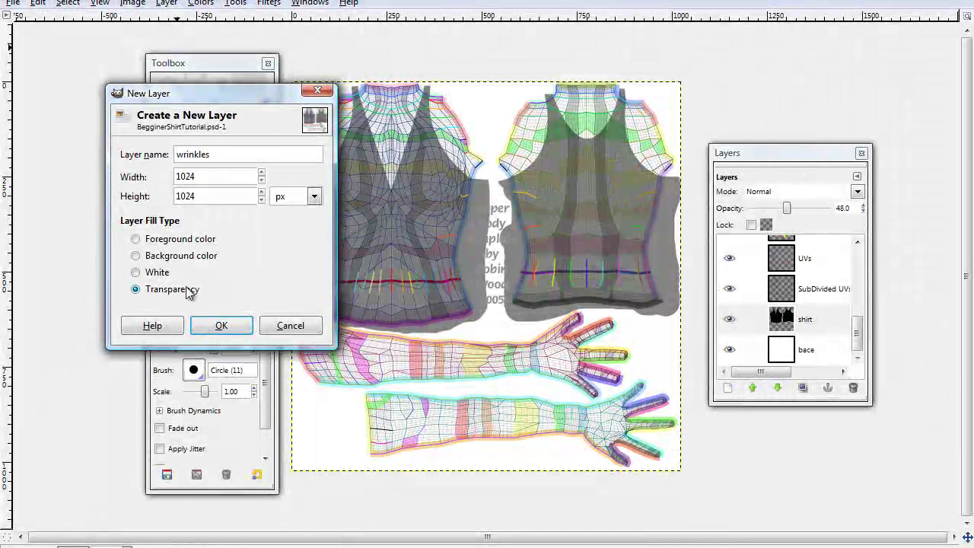
click(222, 326)
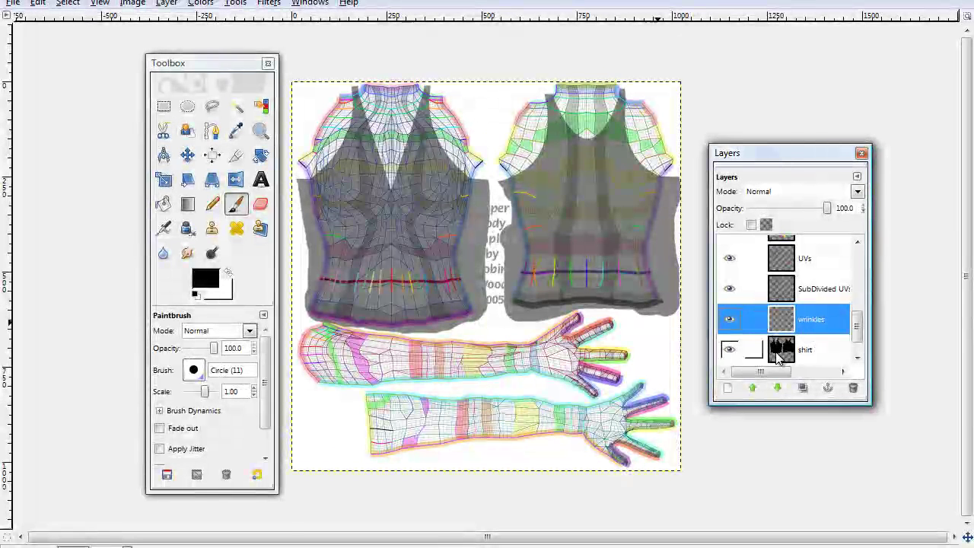
Keep the wrinkles layer active, zoom in on the shirt template, and move the tool and layer windows aside.
click(781, 349)
click(783, 325)
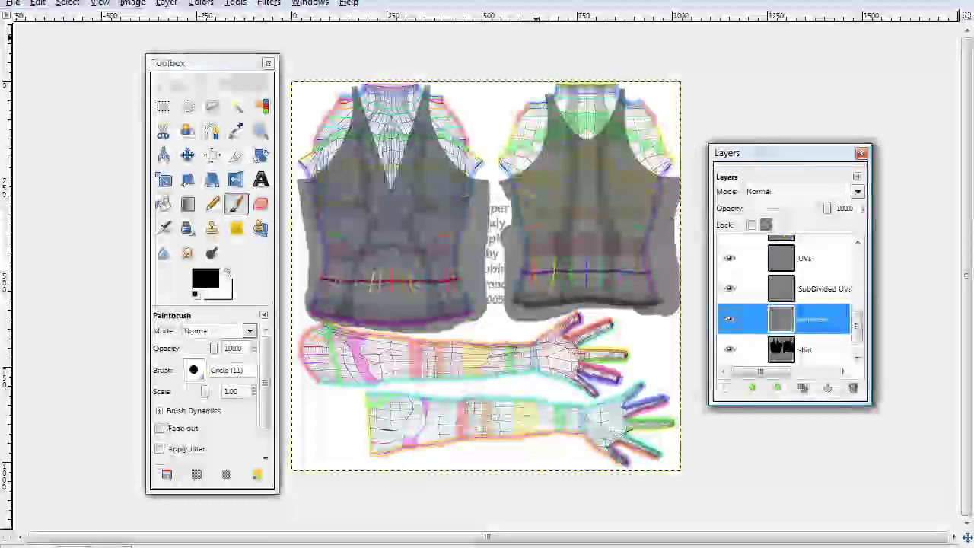
click(258, 134)
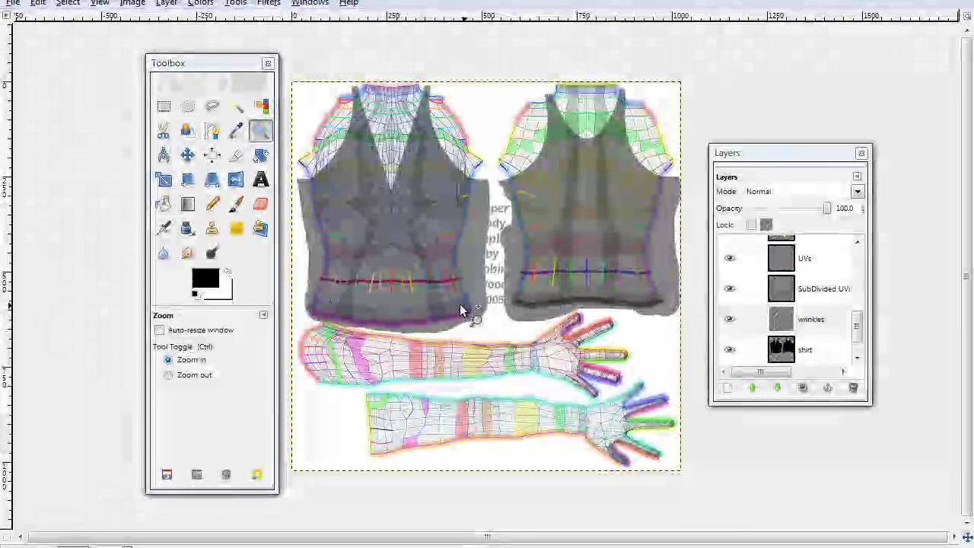
click(462, 311)
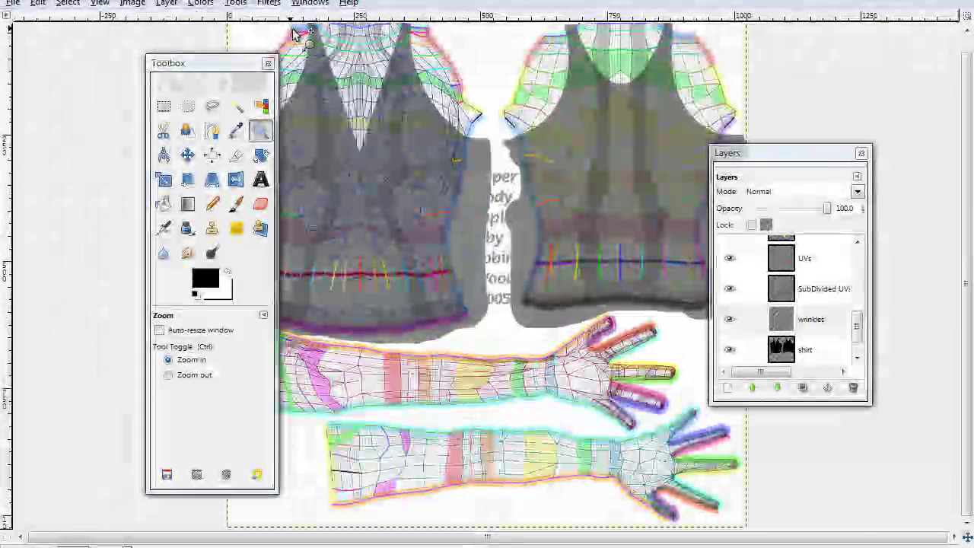
drag(231, 67, 133, 59)
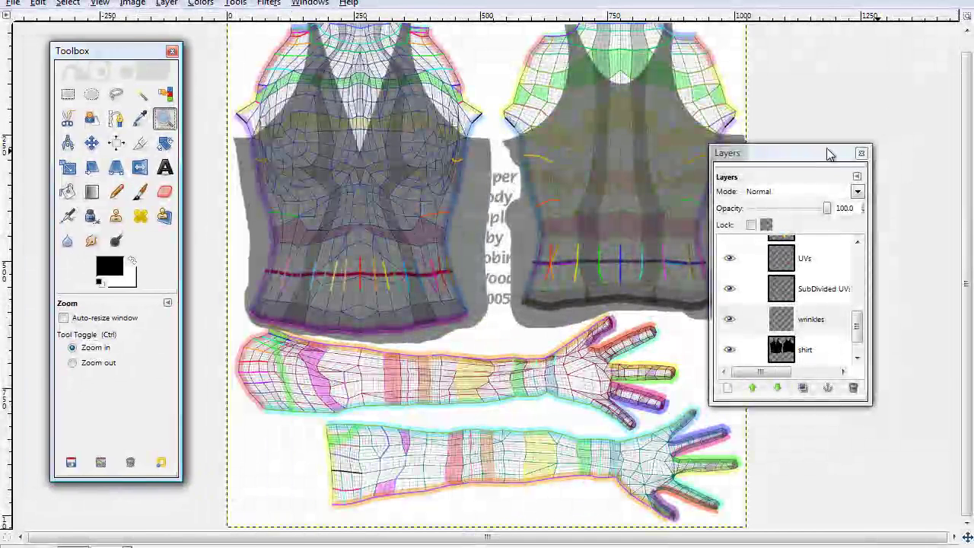
drag(830, 154, 887, 128)
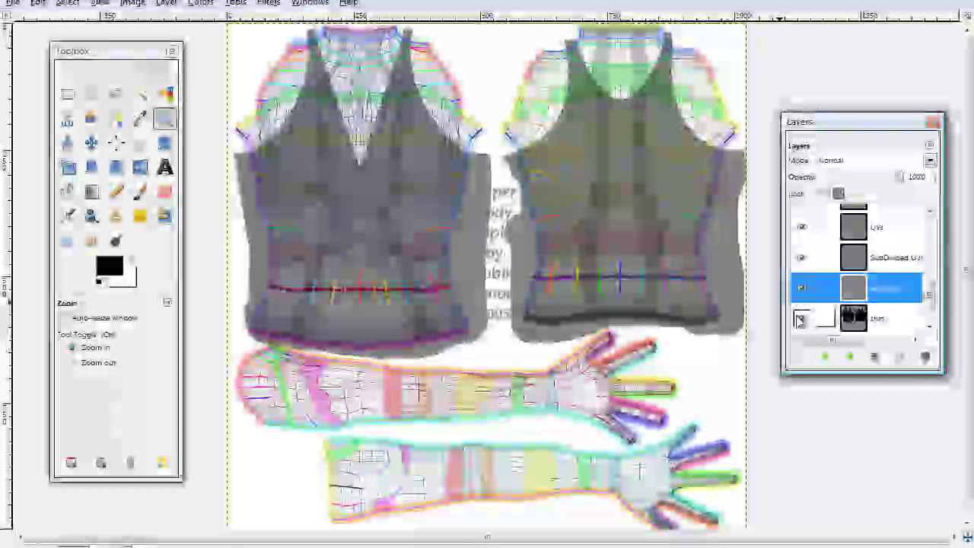
Switch to the Paintbrush with black foreground and the Circle (11) brush at scale 0.77.
click(144, 192)
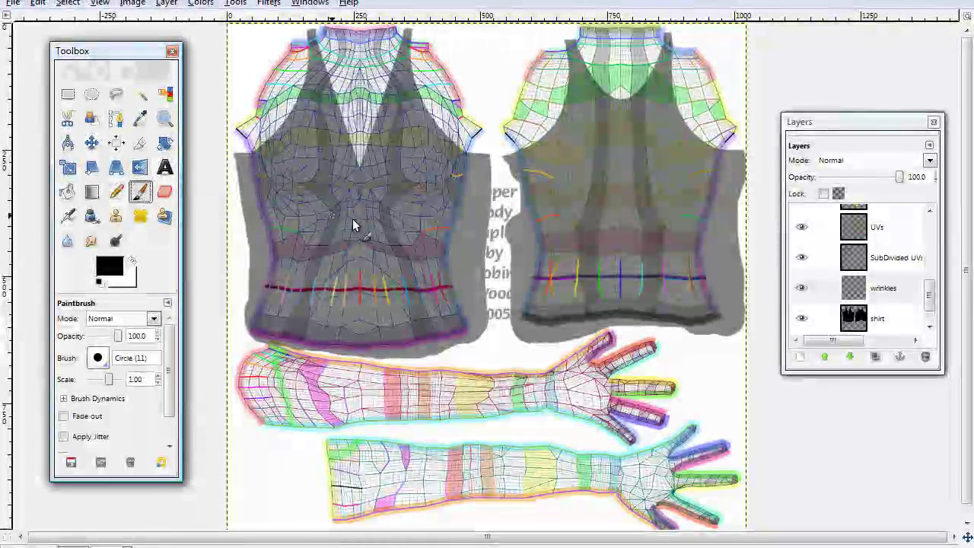
click(109, 271)
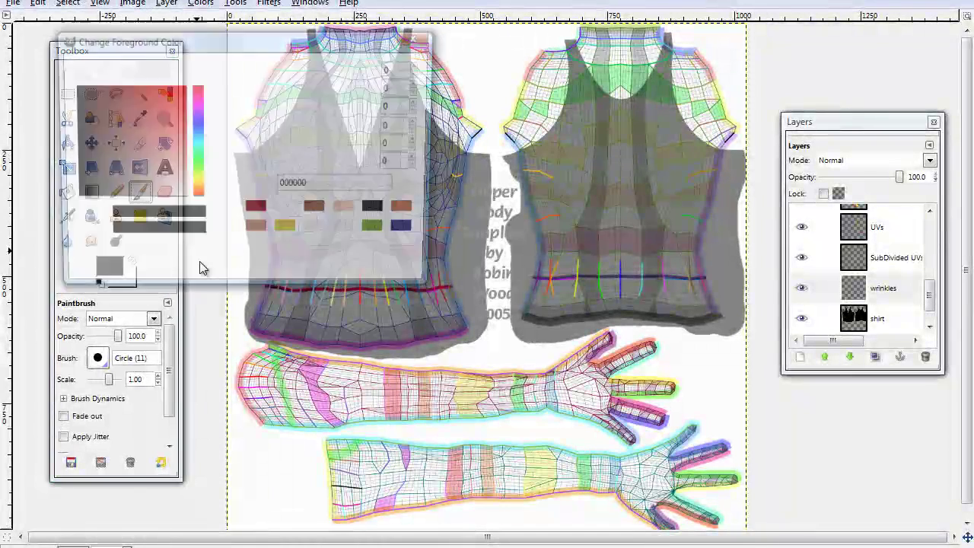
click(322, 267)
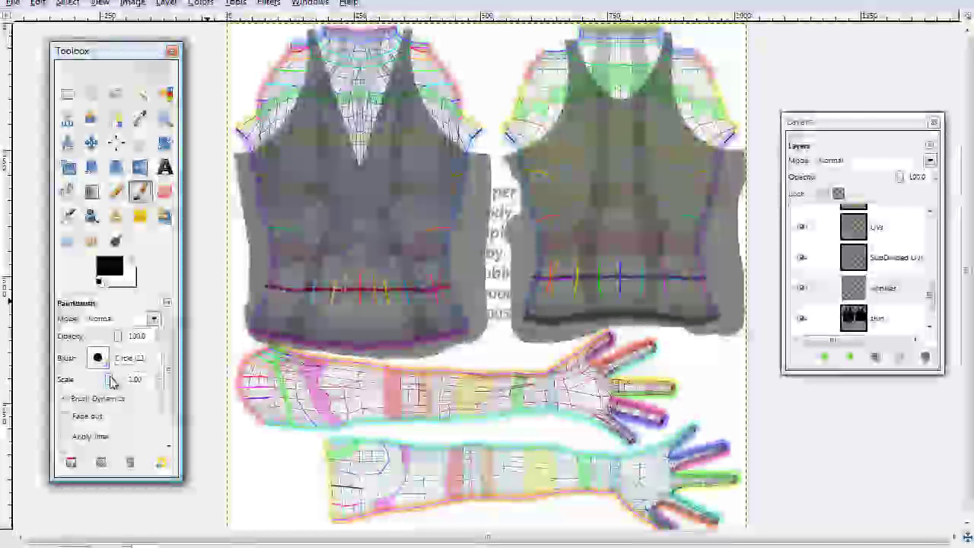
click(110, 379)
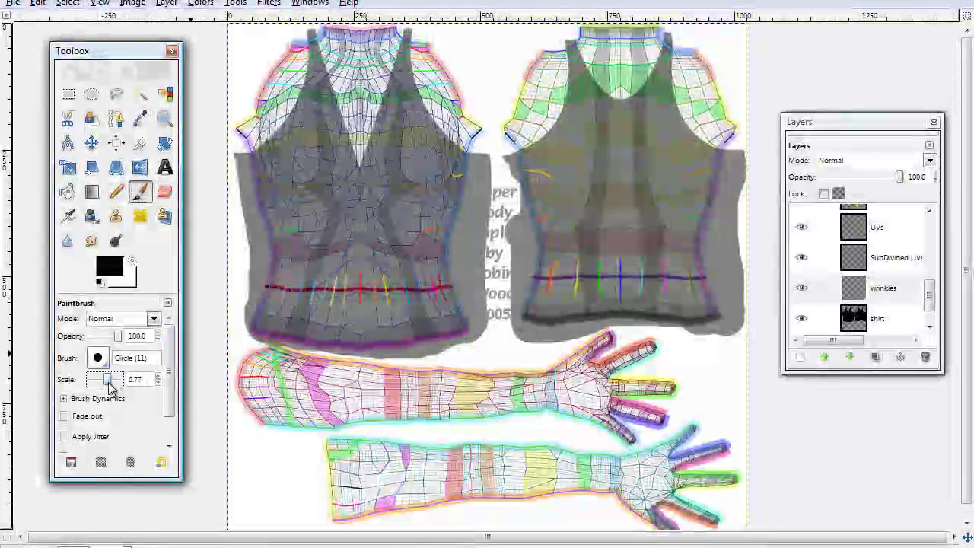
Paint a test fold stroke, undo it with Edit > Undo, and keep the wrinkles layer active.
drag(312, 234, 413, 238)
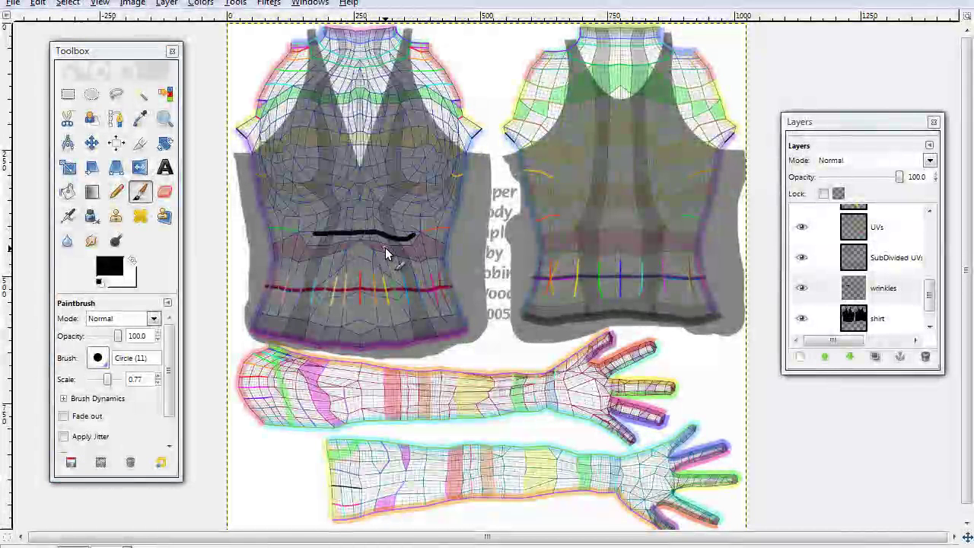
click(38, 3)
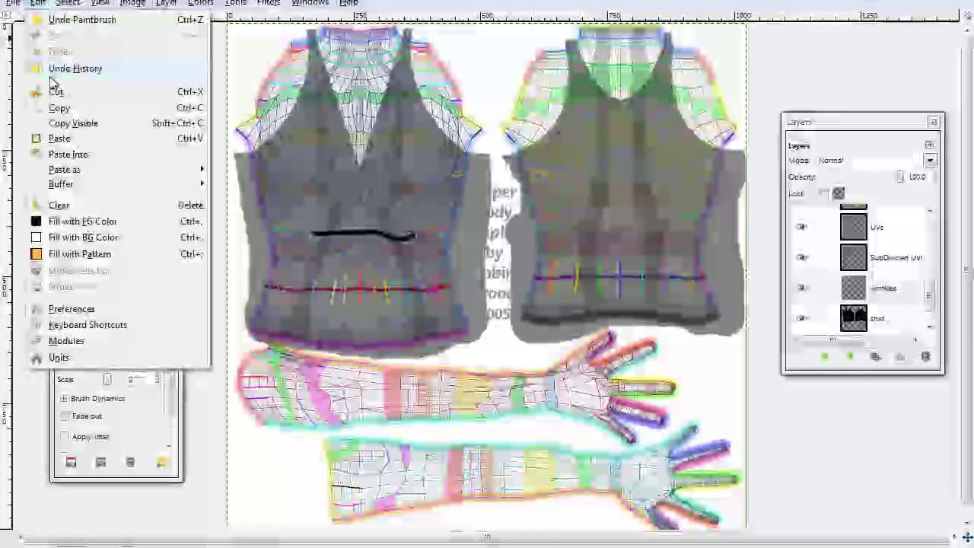
click(54, 94)
click(883, 287)
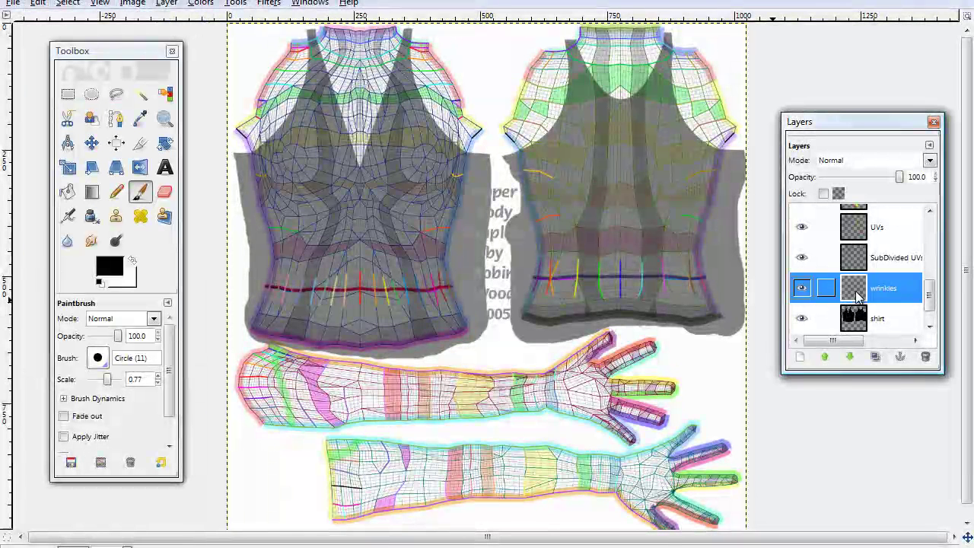
click(294, 215)
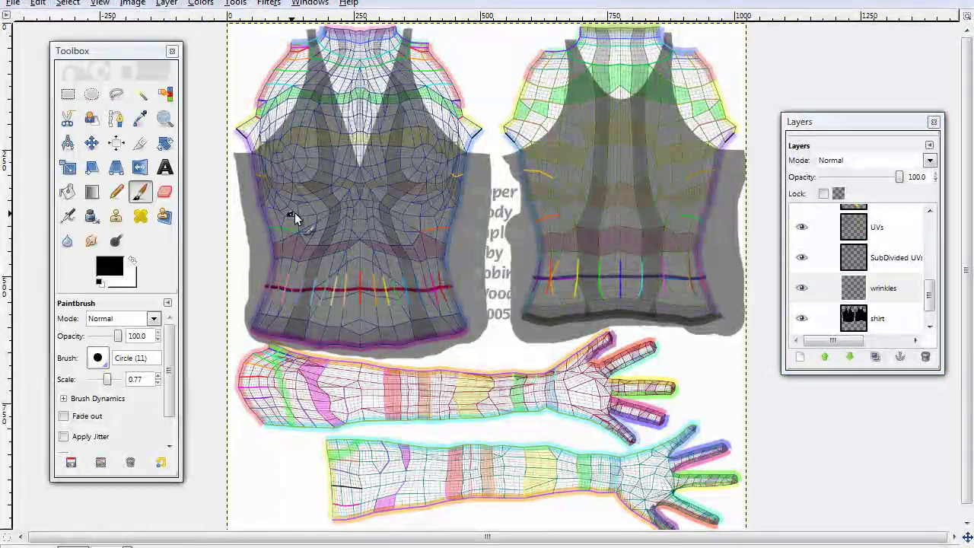
Paint black folds: four horizontal bands on the front, two V-neck lines, and vertical and lower-back folds.
drag(382, 218, 417, 217)
drag(347, 243, 434, 242)
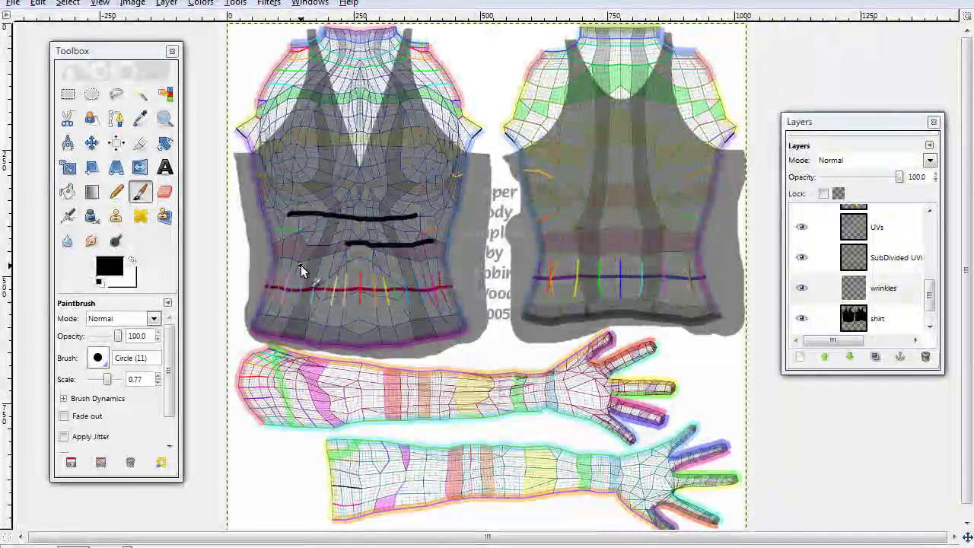
drag(299, 266, 417, 276)
drag(369, 319, 435, 308)
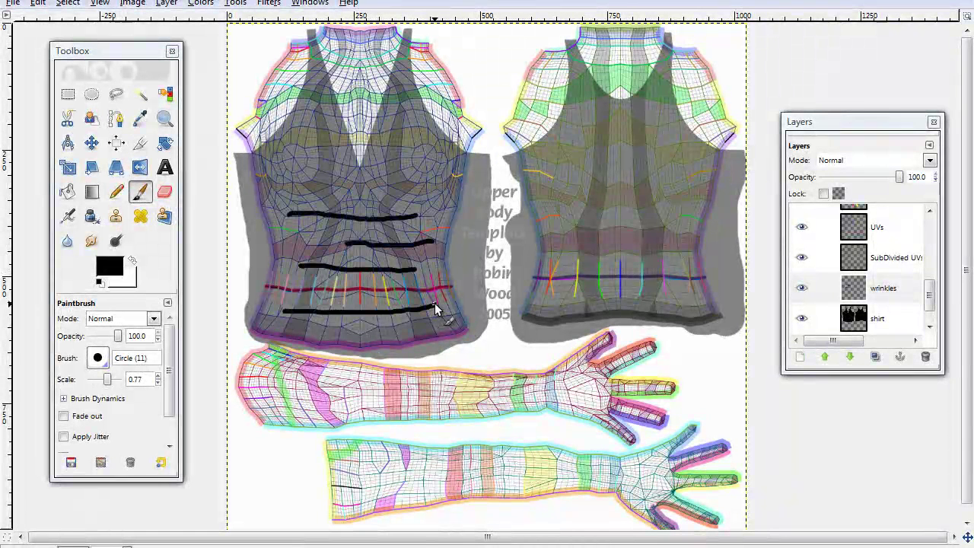
drag(333, 122, 357, 185)
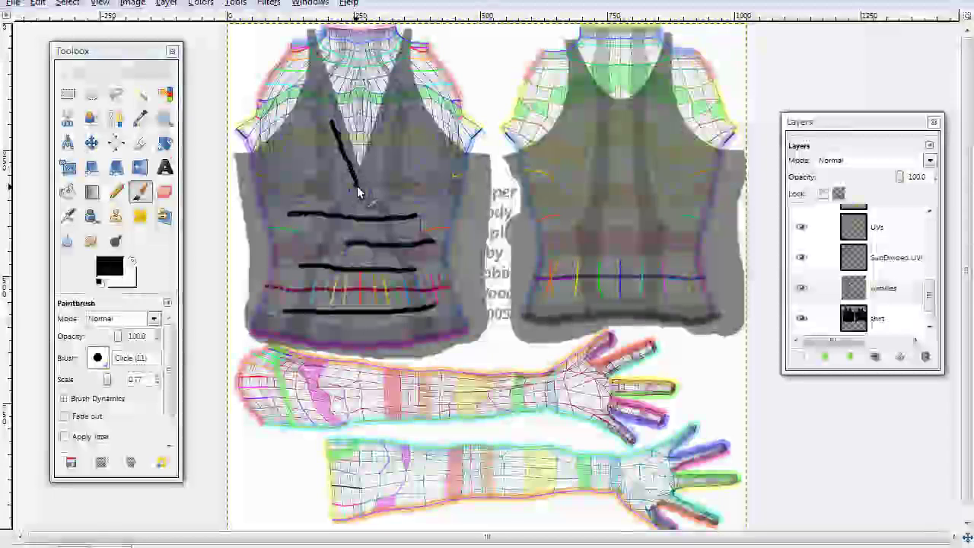
drag(385, 129, 370, 185)
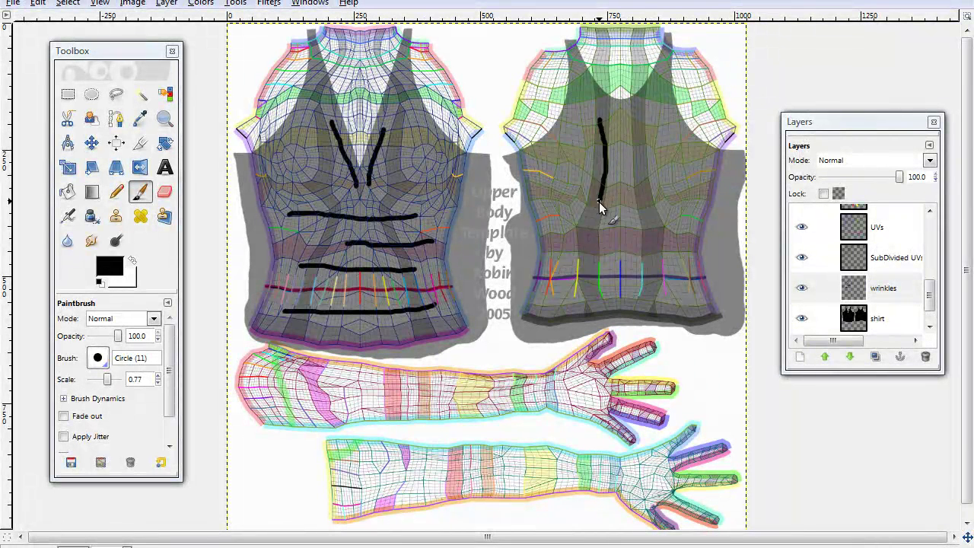
drag(638, 114, 652, 238)
mouse_move(562, 294)
mouse_down()
mouse_move(674, 284)
mouse_move(595, 312)
mouse_move(692, 308)
mouse_up()
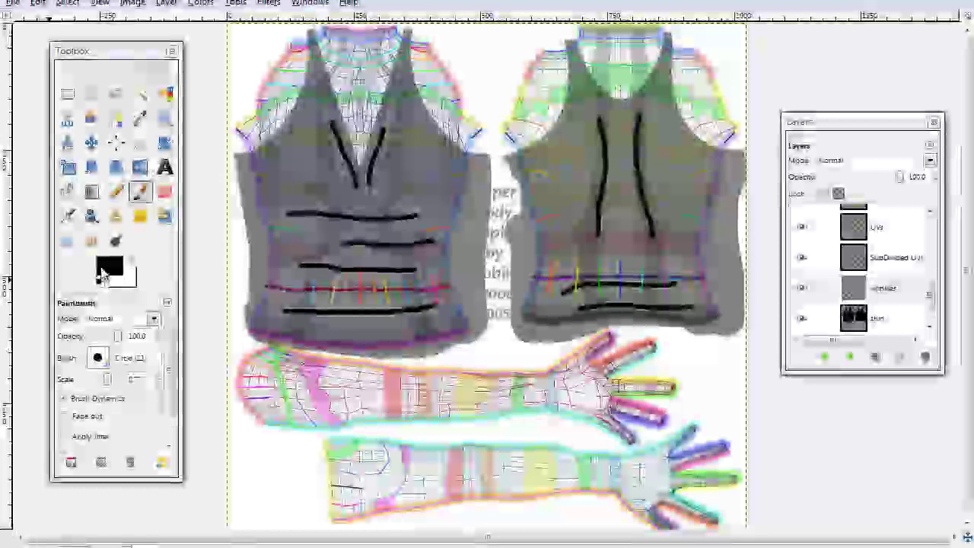
Change the foreground paint colour to white.
click(109, 266)
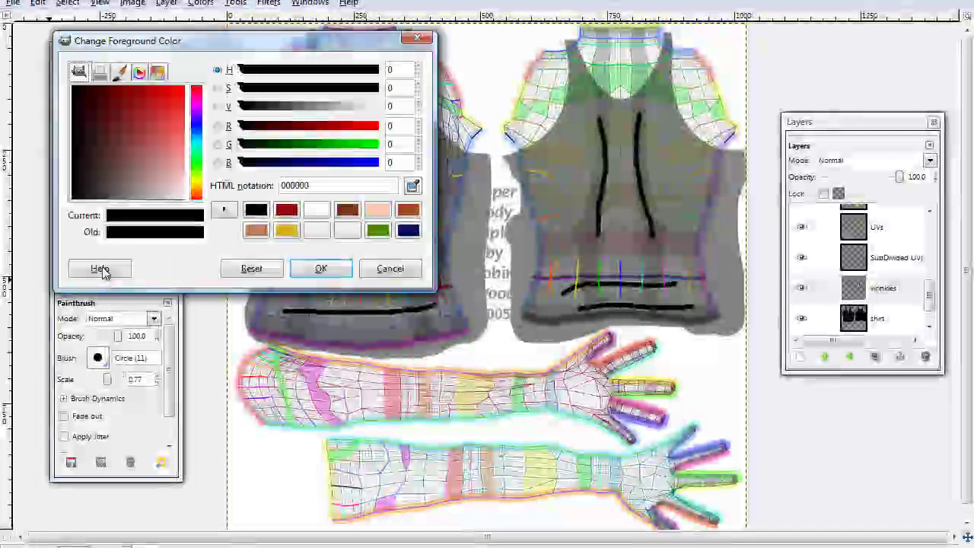
click(318, 211)
click(321, 268)
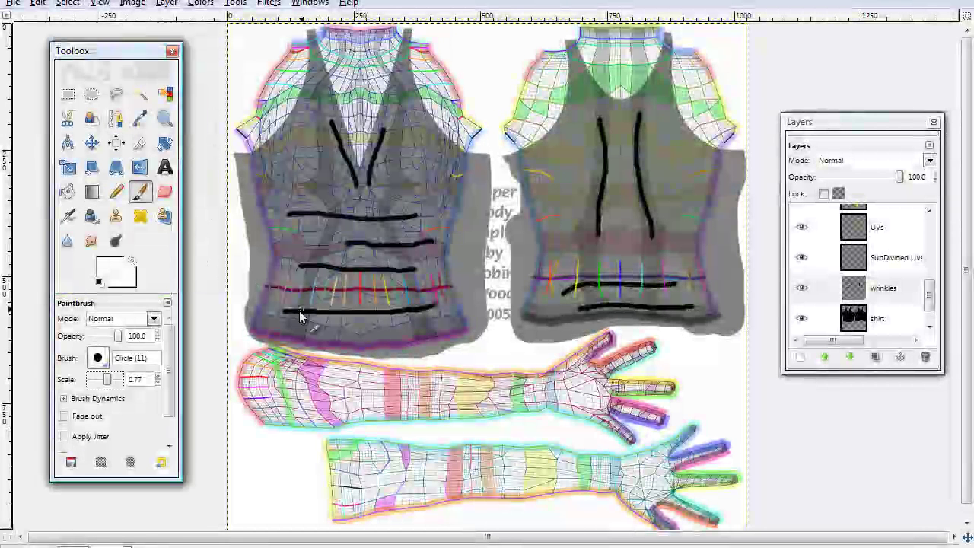
Paint white highlights along the front hem, two front folds, the V-neck fold and two back folds.
drag(303, 313, 433, 309)
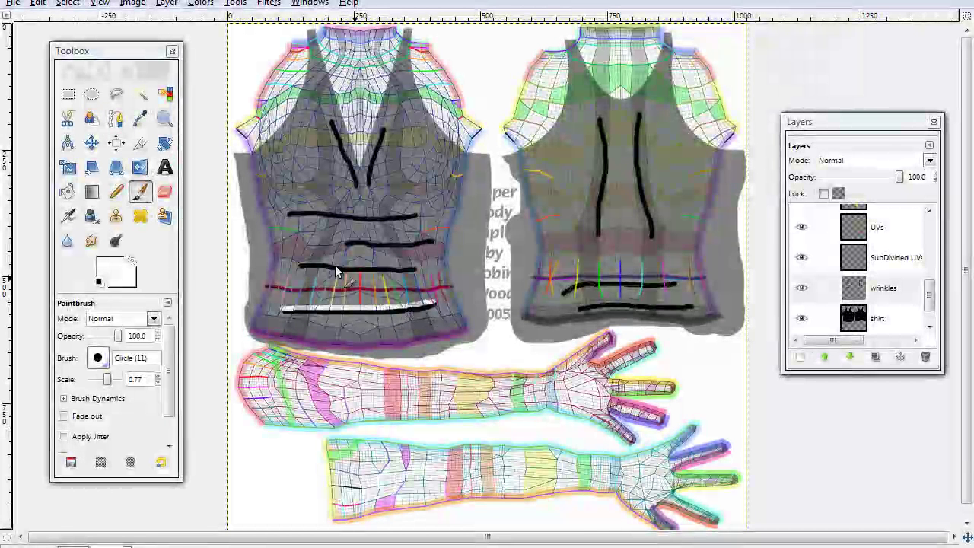
drag(351, 268, 389, 271)
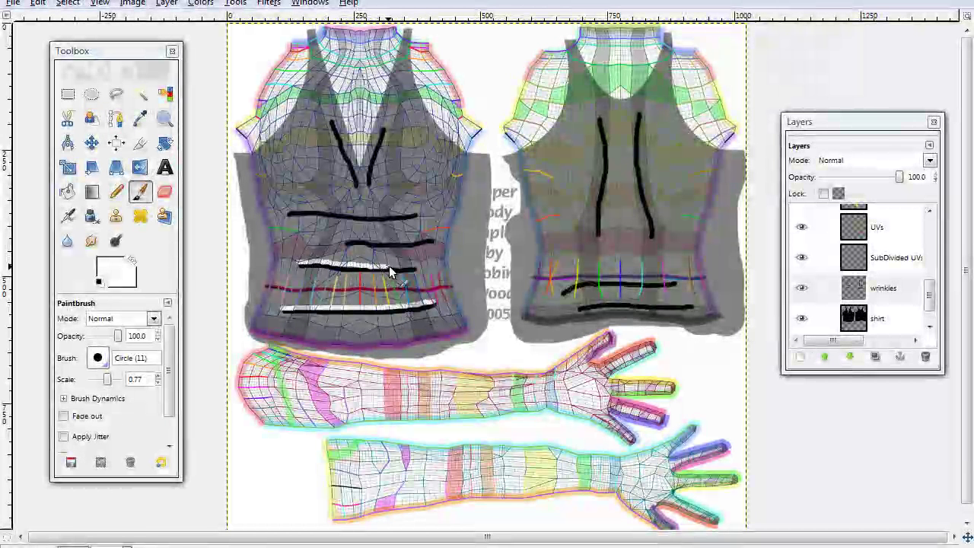
drag(344, 242, 423, 244)
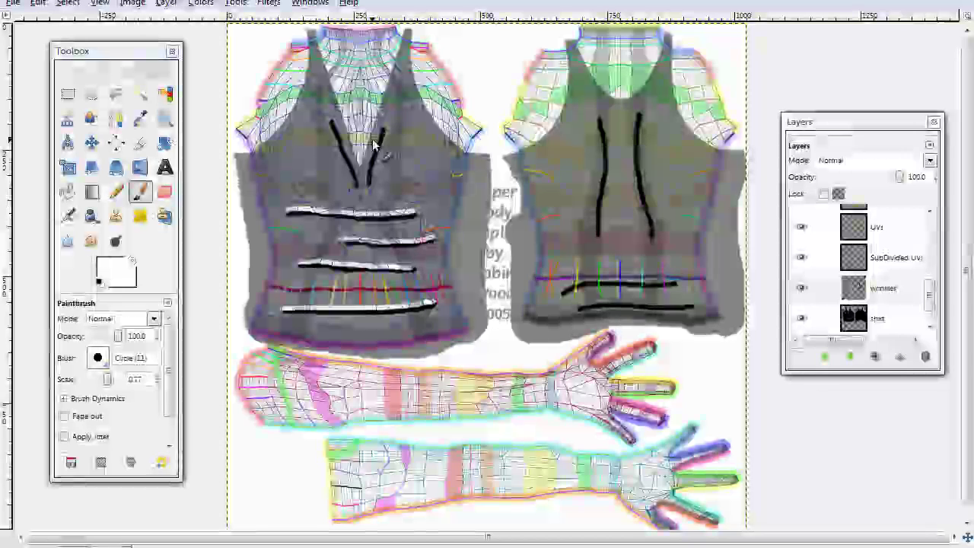
mouse_move(331, 136)
mouse_down()
mouse_move(354, 190)
mouse_move(387, 139)
mouse_move(373, 189)
mouse_up()
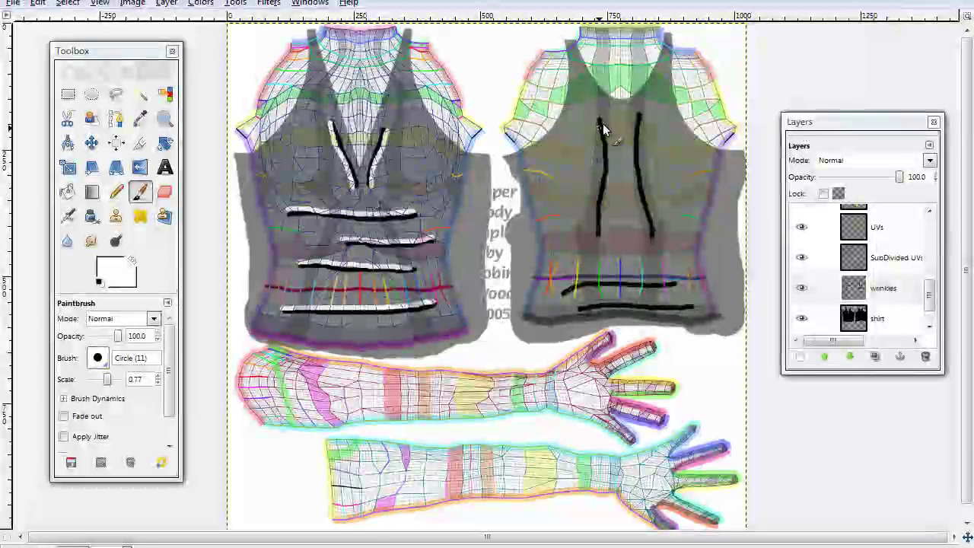
drag(598, 122, 595, 213)
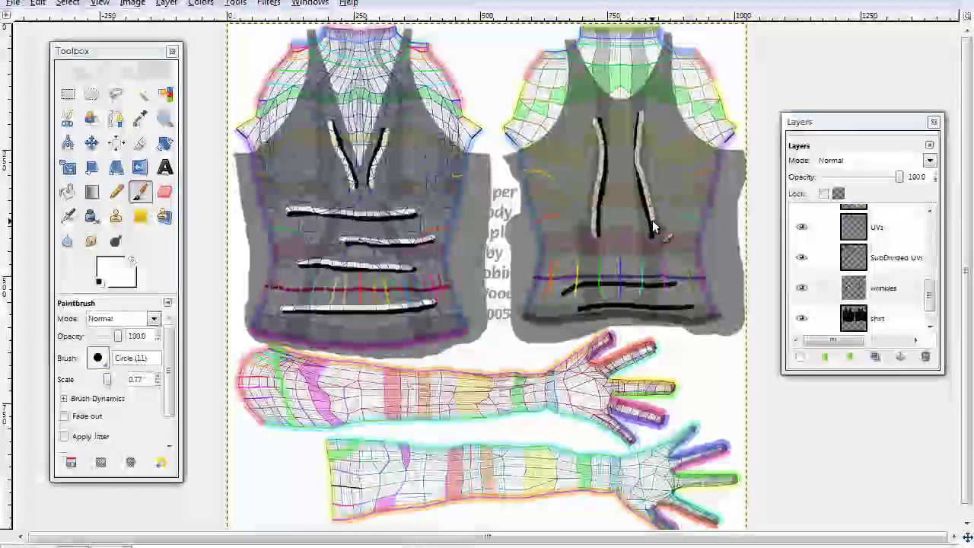
drag(565, 297, 678, 285)
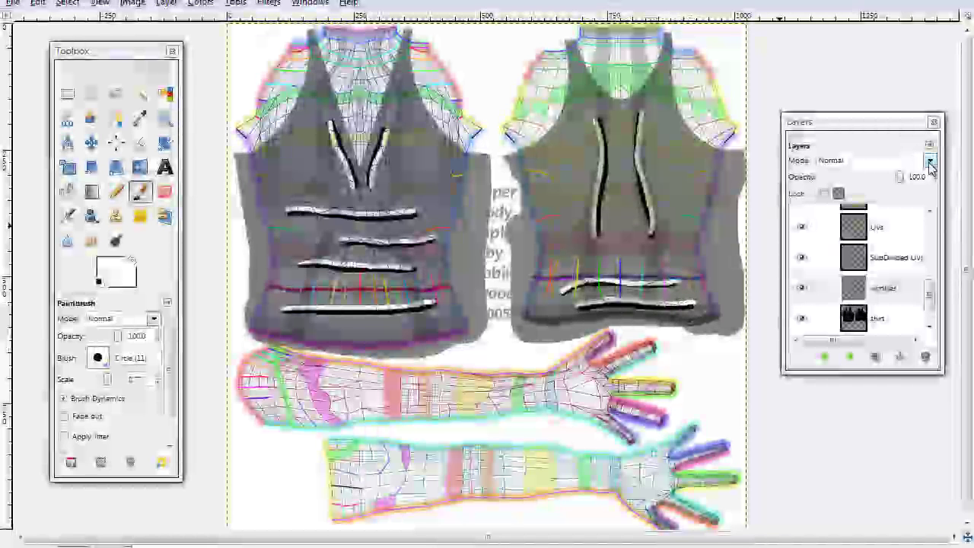
Set the wrinkles layer's blend mode to Overlay and leave it as the active layer.
click(852, 288)
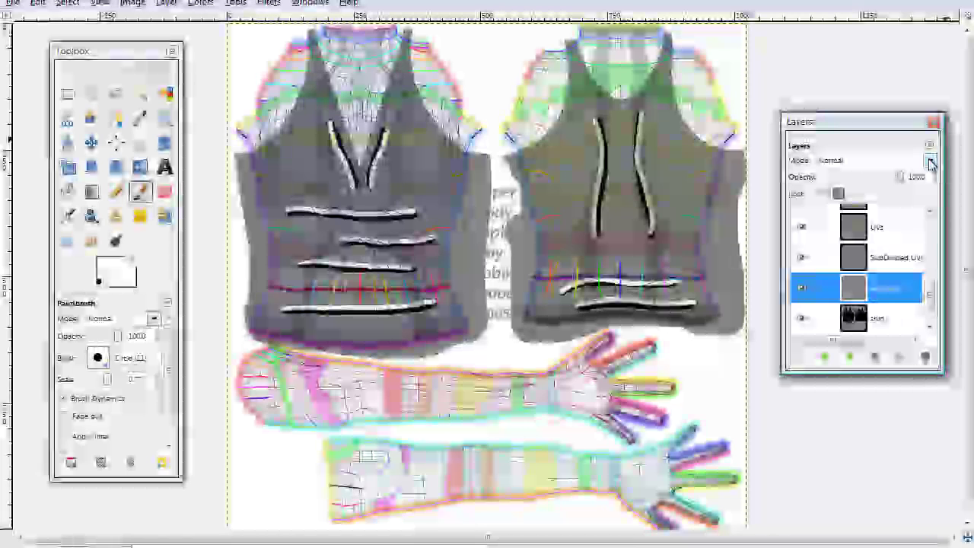
click(930, 162)
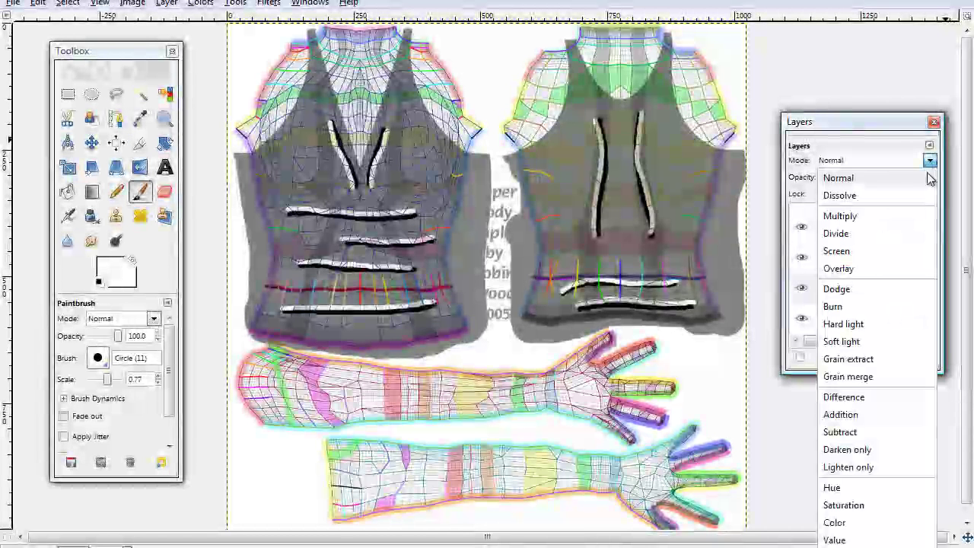
click(873, 270)
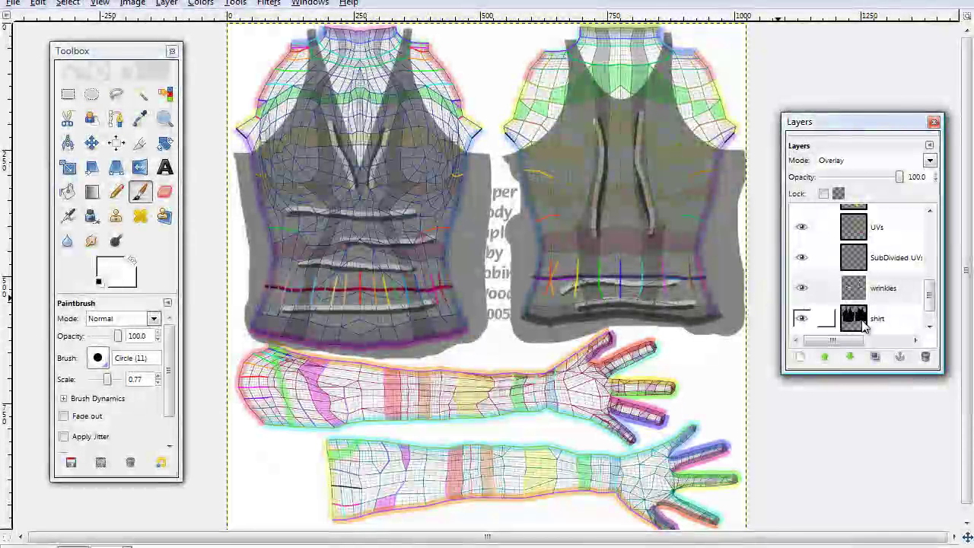
drag(853, 318, 831, 318)
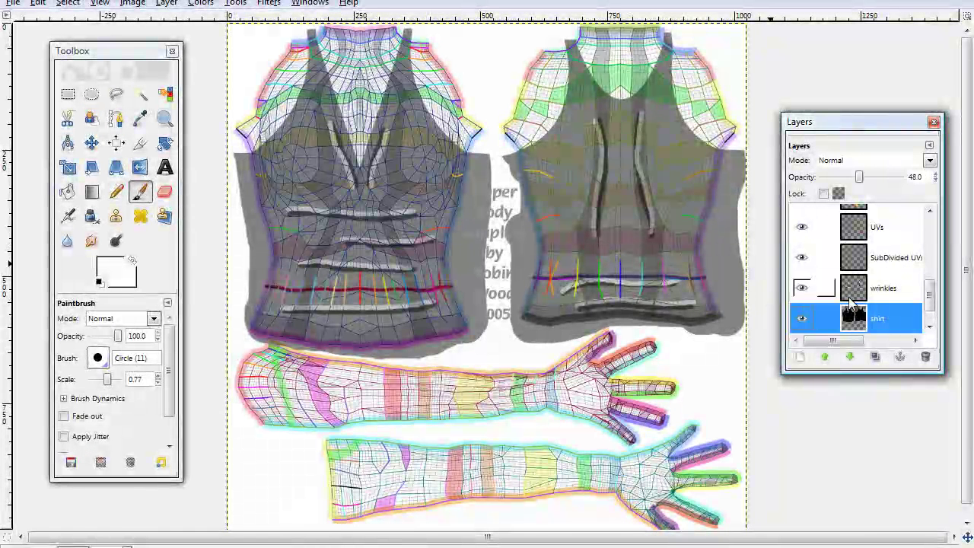
click(851, 297)
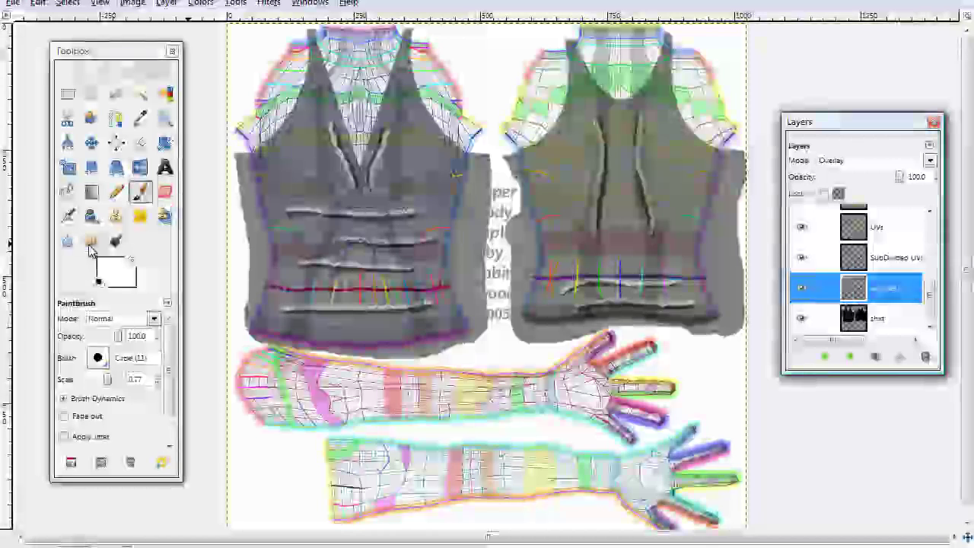
Choose the Smudge tool with opacity 31.4 and brush scale 6.74.
click(90, 242)
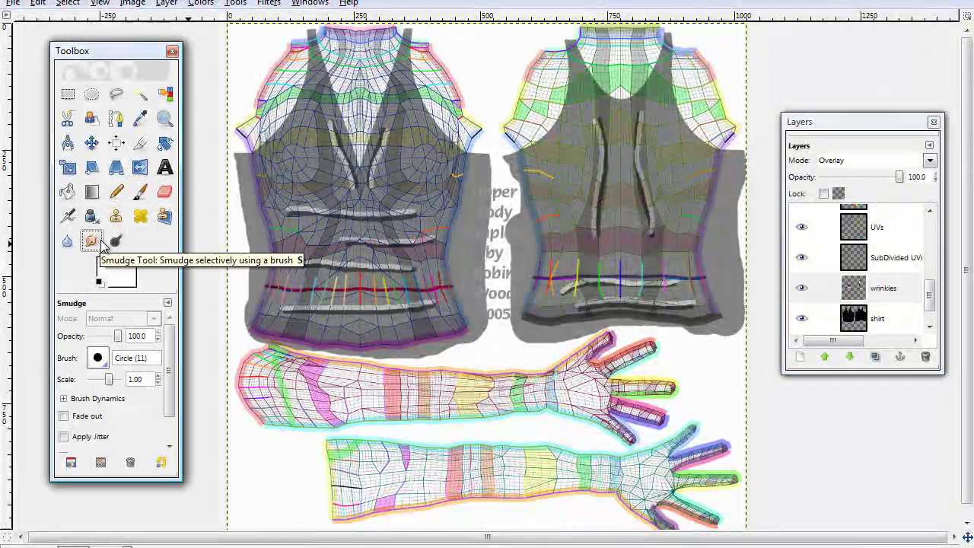
drag(111, 340, 103, 343)
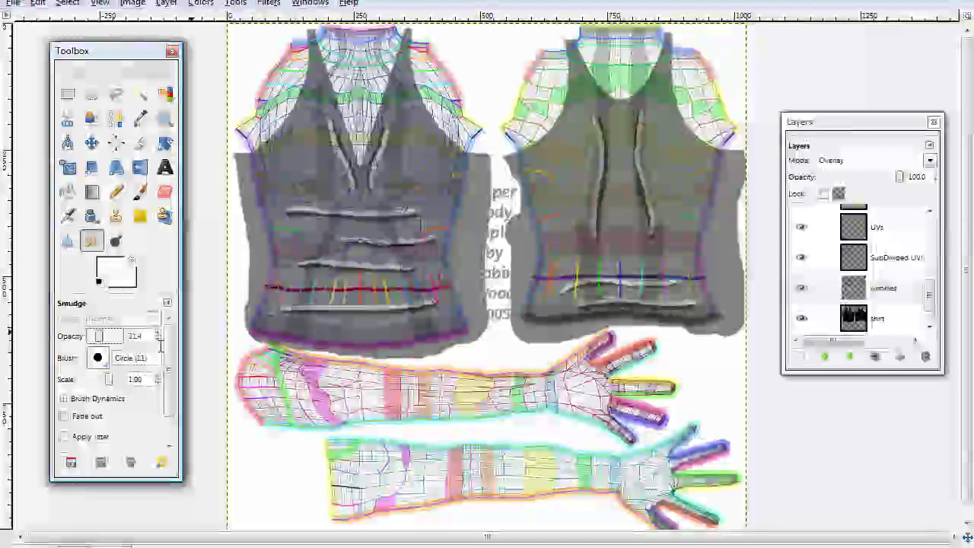
drag(111, 380, 115, 380)
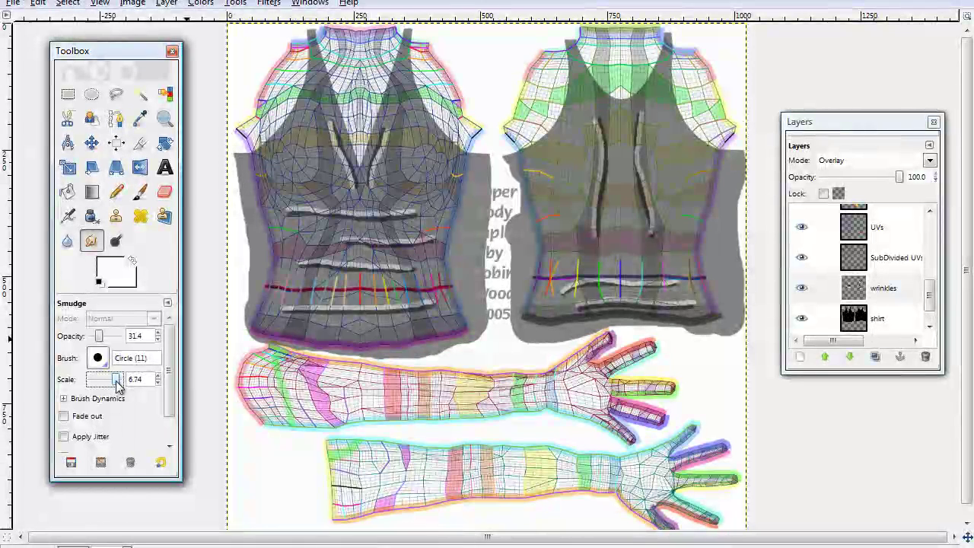
drag(129, 379, 134, 379)
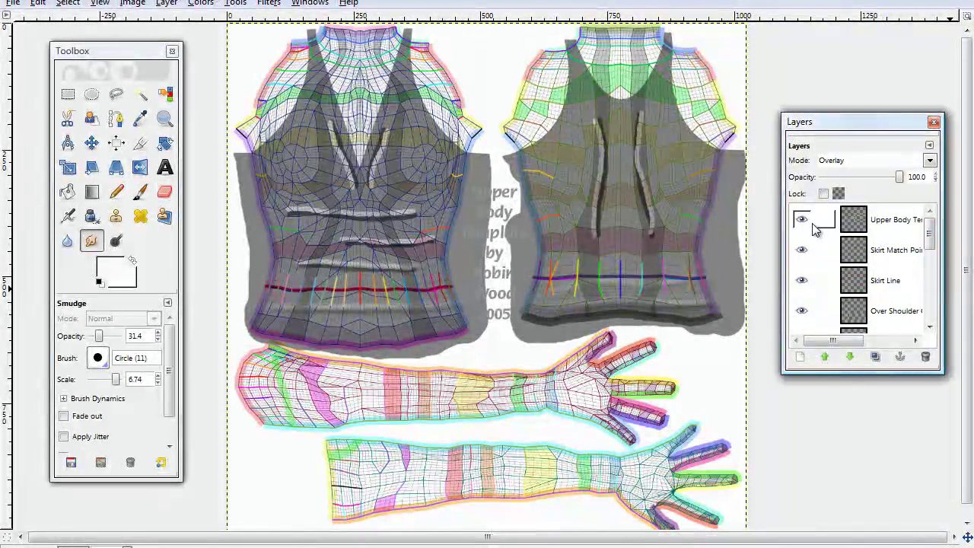
Hide the Upper Body Template, Skirt Match Point, Skirt Line, Black Stripes and Color Stripes layers.
click(802, 219)
click(801, 249)
click(801, 280)
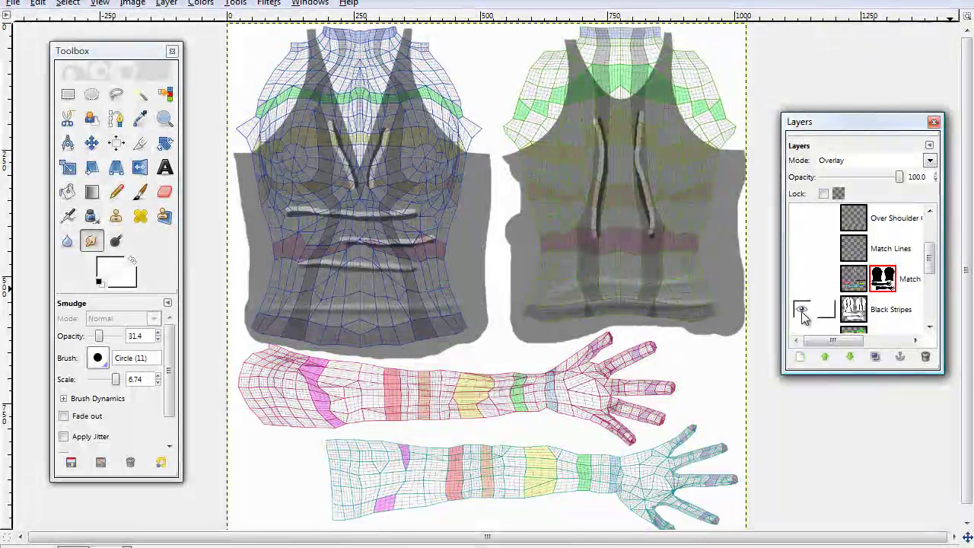
click(802, 310)
scroll(799, 304, down, 1)
click(801, 293)
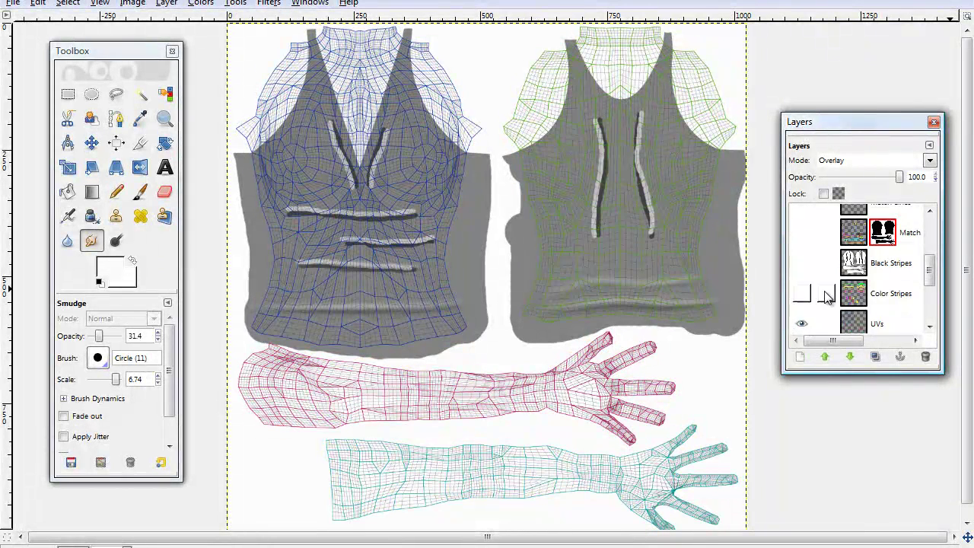
Hide the coloured UVs wireframe layer and smudge the dark chest wrinkle line.
scroll(827, 296, down, 3)
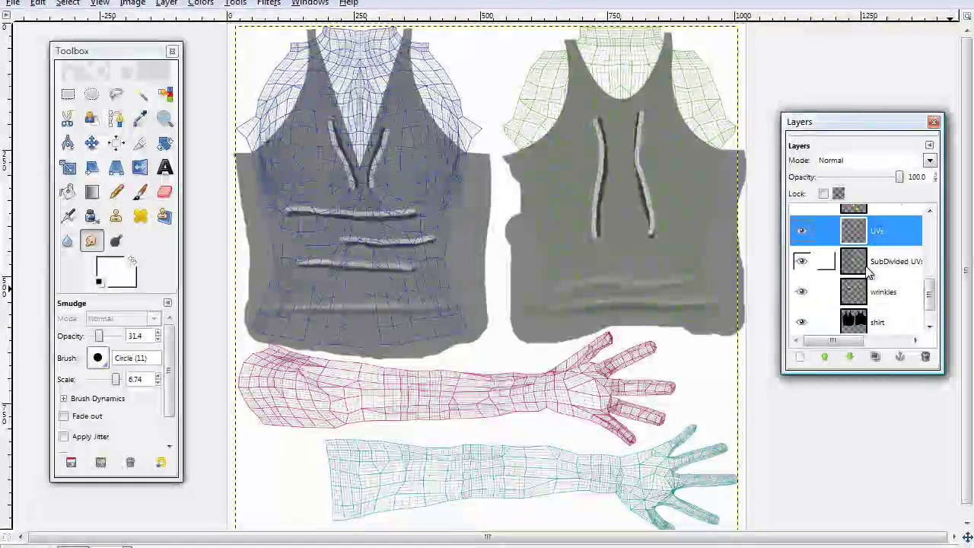
click(876, 266)
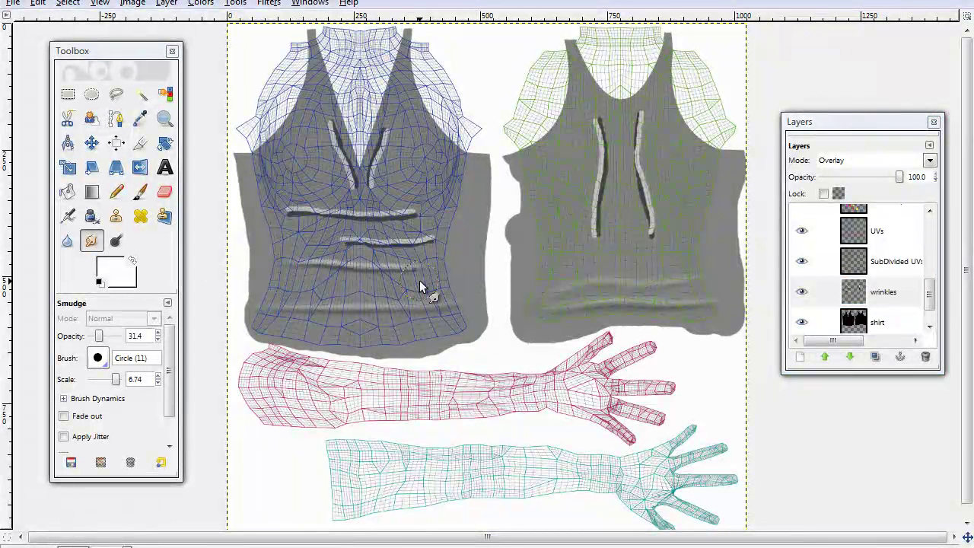
click(801, 231)
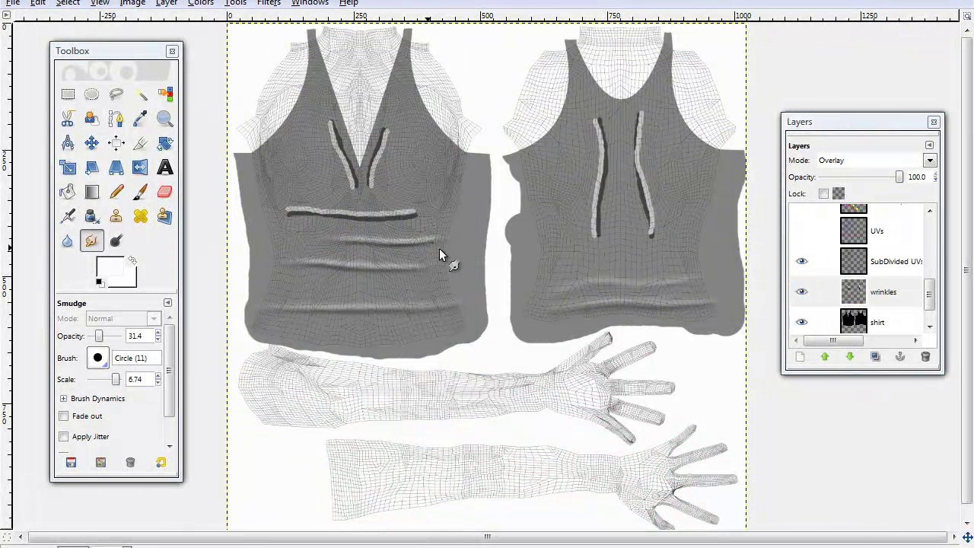
drag(281, 217, 401, 220)
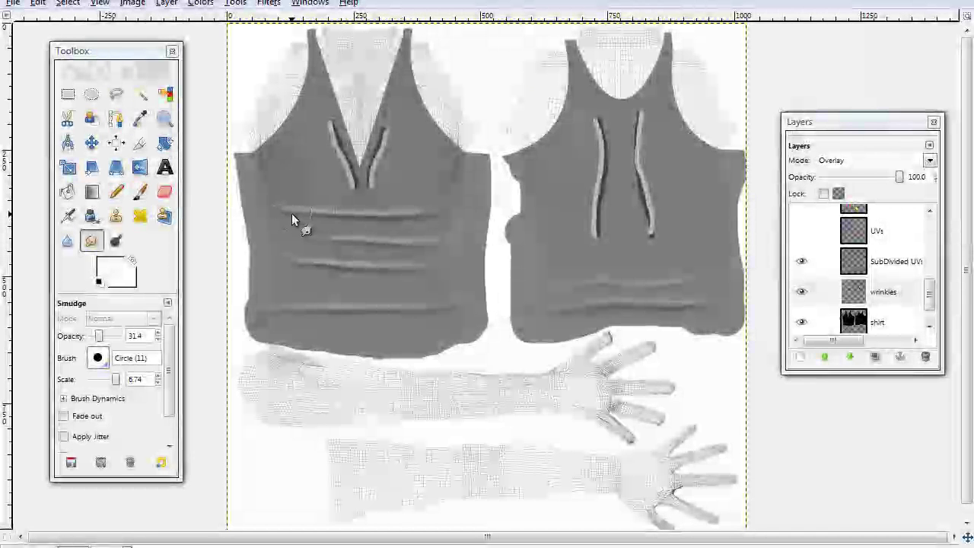
Check Filters > Blur without applying anything, then smear the two vertical wrinkle strokes on the front.
click(276, 6)
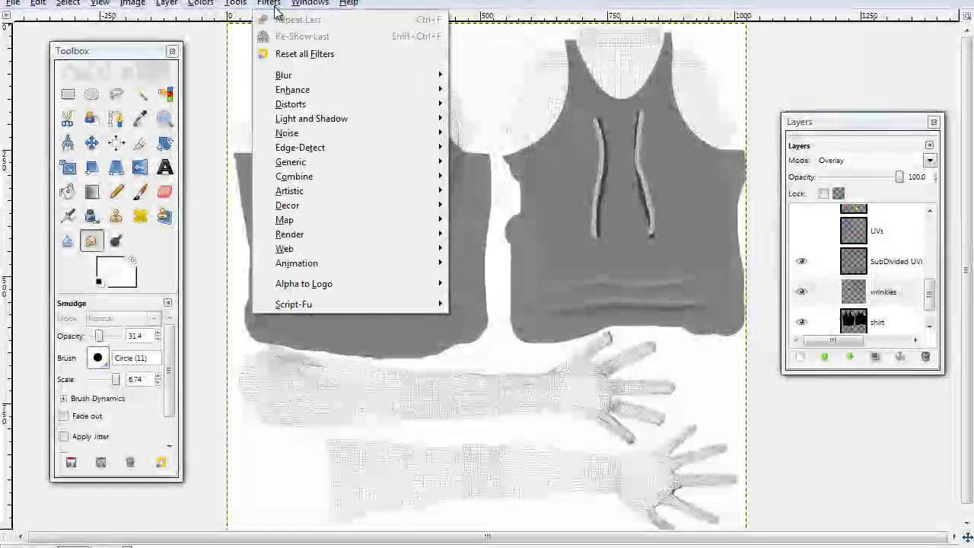
mouse_move(411, 74)
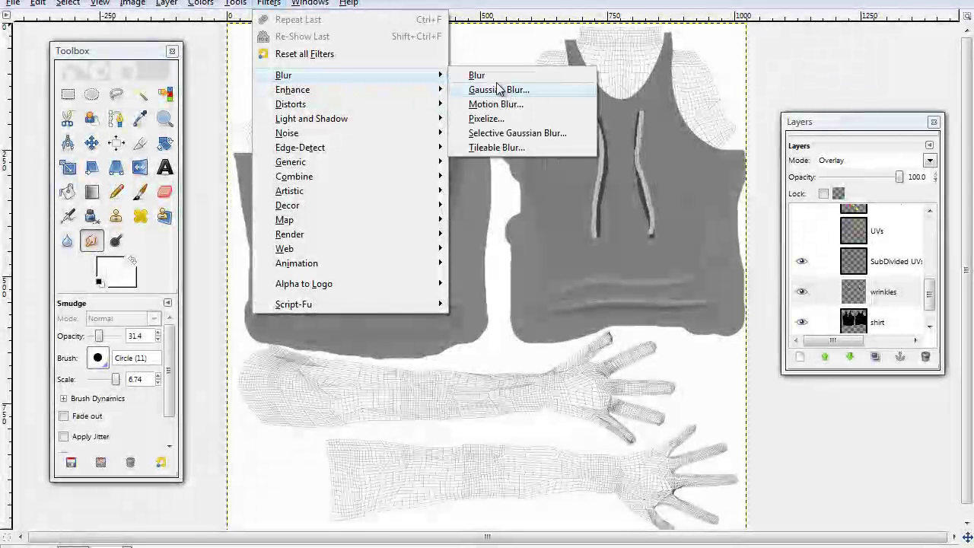
click(491, 321)
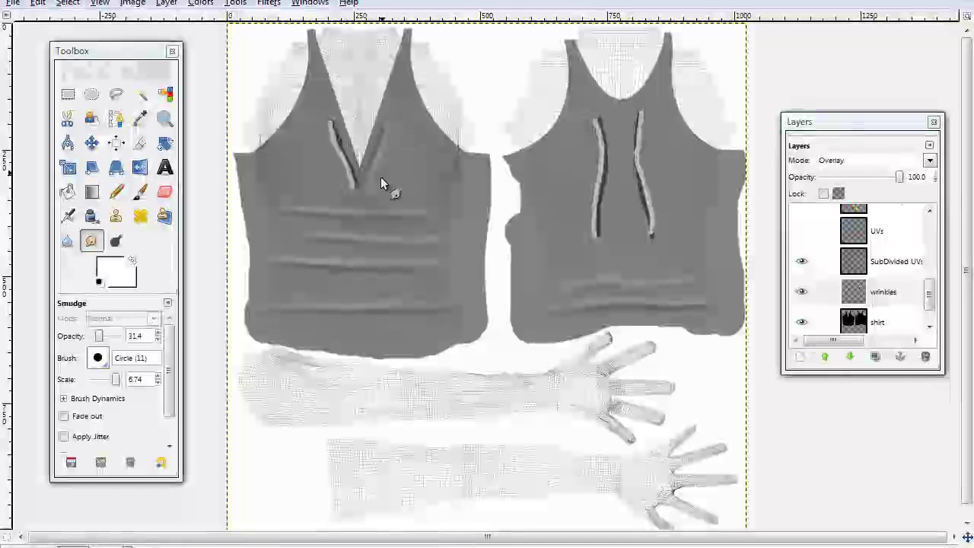
mouse_move(381, 176)
mouse_down()
mouse_move(396, 127)
mouse_move(377, 192)
mouse_up()
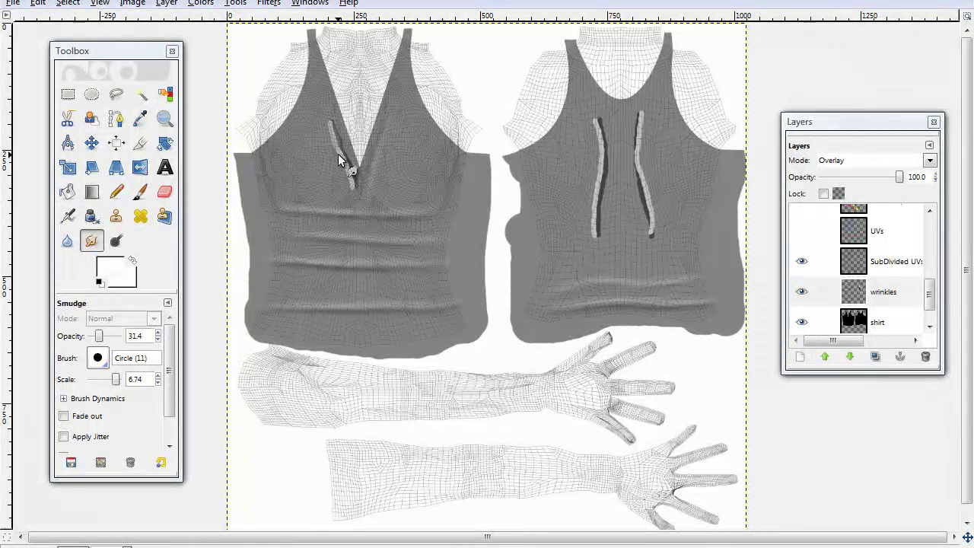
mouse_move(319, 137)
mouse_down()
mouse_move(348, 185)
mouse_move(329, 135)
mouse_up()
Soften the two vertical wrinkle strokes on the back and adjust the wrinkles layer opacity.
mouse_move(588, 239)
mouse_down()
mouse_move(596, 162)
mouse_move(587, 120)
mouse_move(604, 207)
mouse_move(598, 245)
mouse_move(602, 180)
mouse_move(591, 123)
mouse_move(601, 151)
mouse_move(583, 234)
mouse_up()
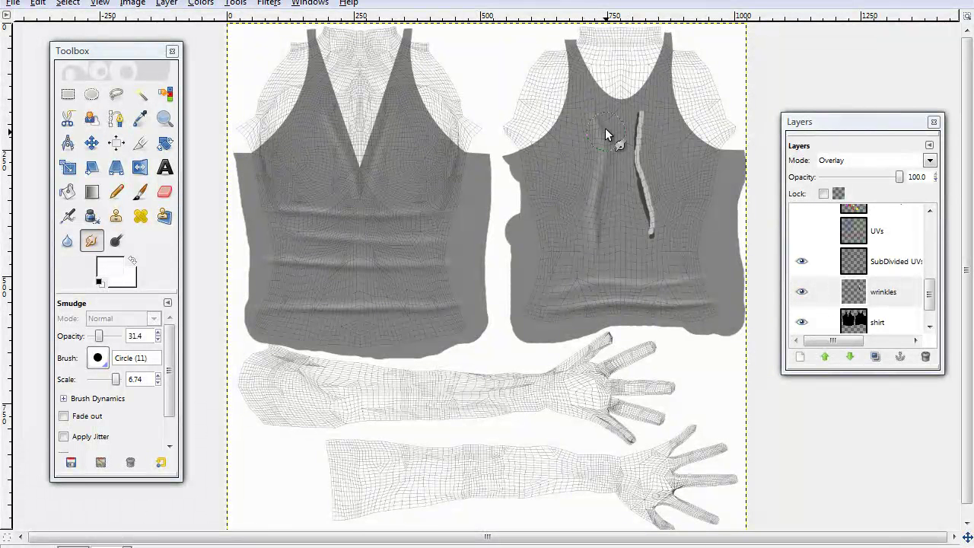
mouse_move(649, 109)
mouse_down()
mouse_move(653, 233)
mouse_move(631, 157)
mouse_move(652, 218)
mouse_move(642, 145)
mouse_move(650, 204)
mouse_up()
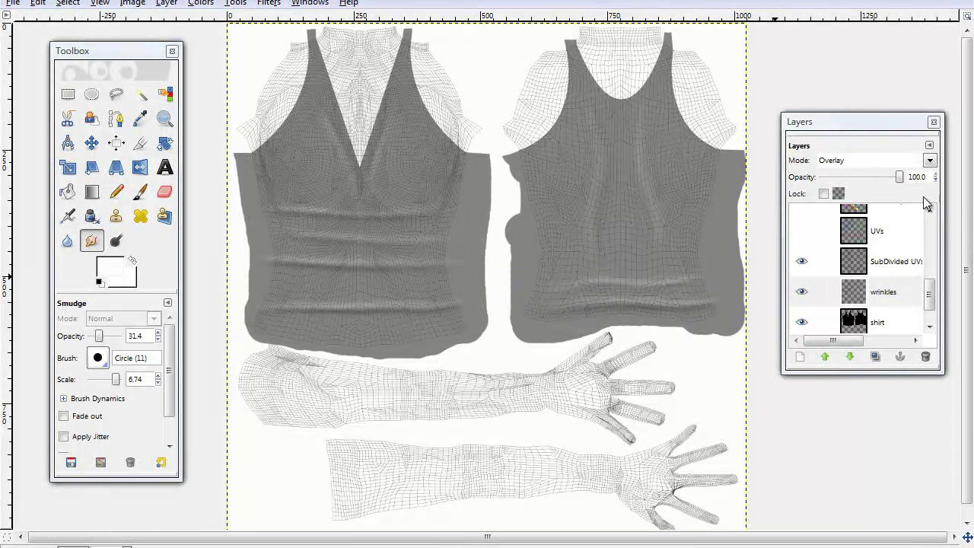
drag(899, 178, 914, 201)
Hide SubDivided UVs, smudge the waist and back wrinkles, then pick the Airbrush with wrinkles selected.
click(801, 261)
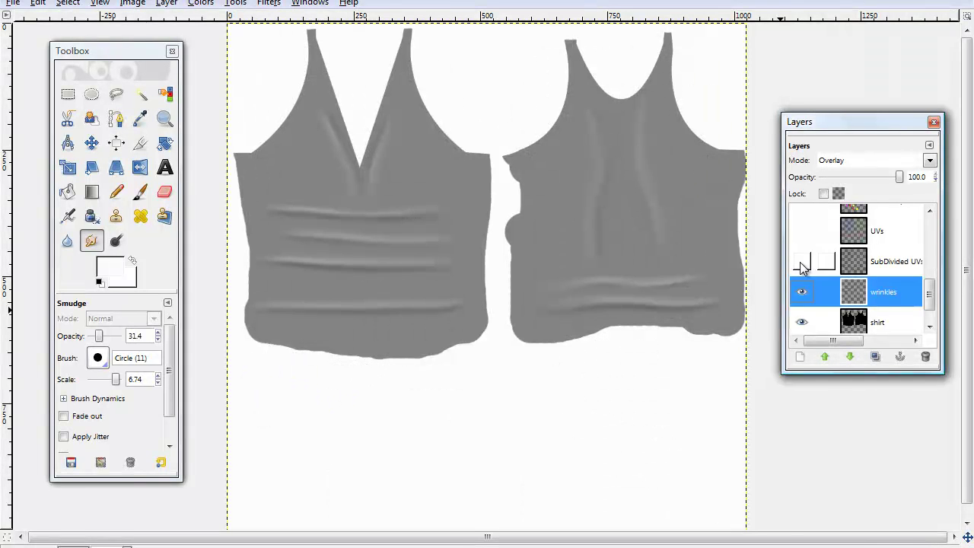
drag(607, 295, 701, 311)
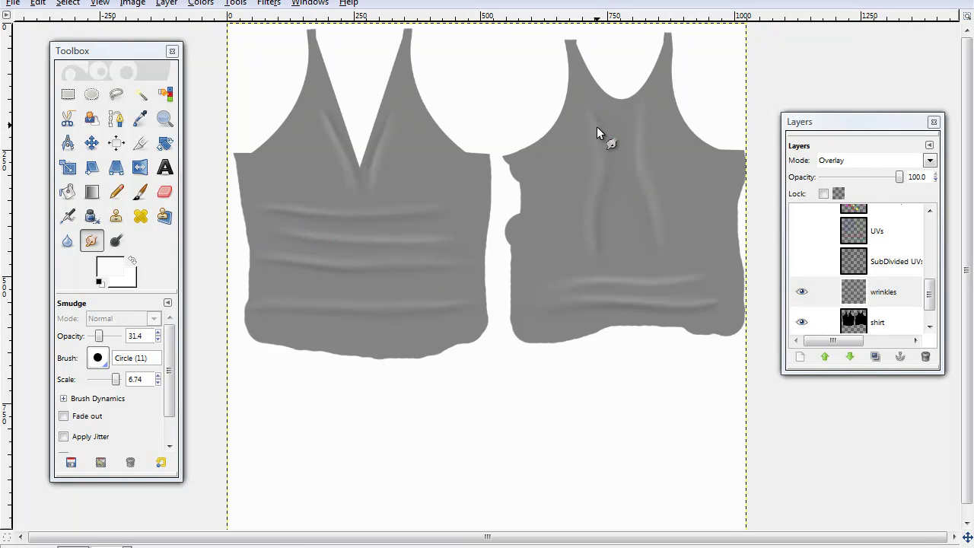
drag(643, 137, 630, 184)
click(67, 217)
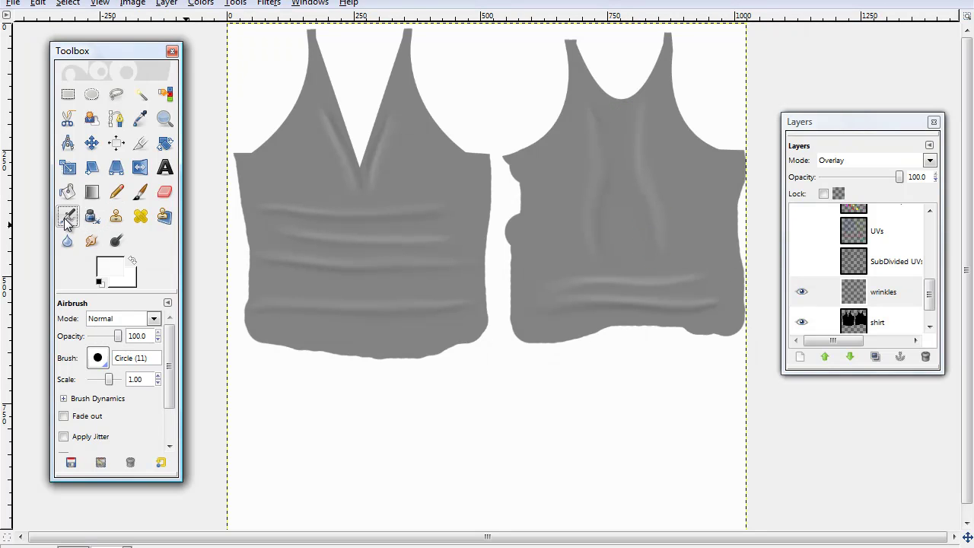
click(850, 296)
Create a transparent layer named 'shading' above wrinkles and make it active.
click(800, 357)
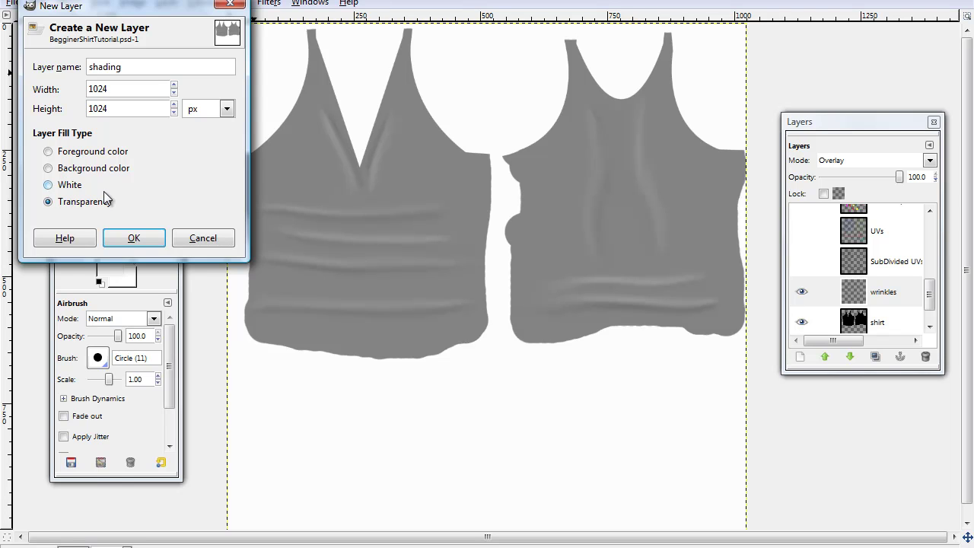
click(111, 237)
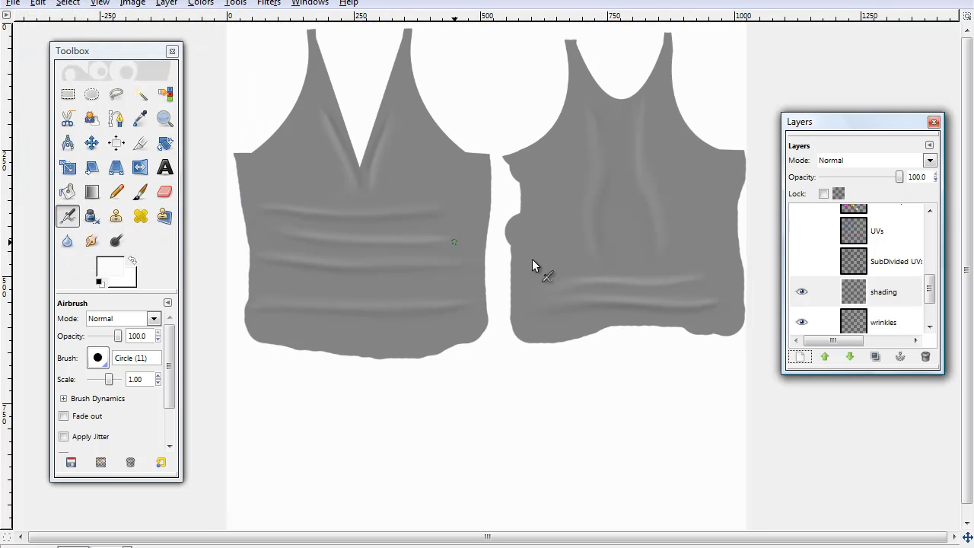
click(863, 294)
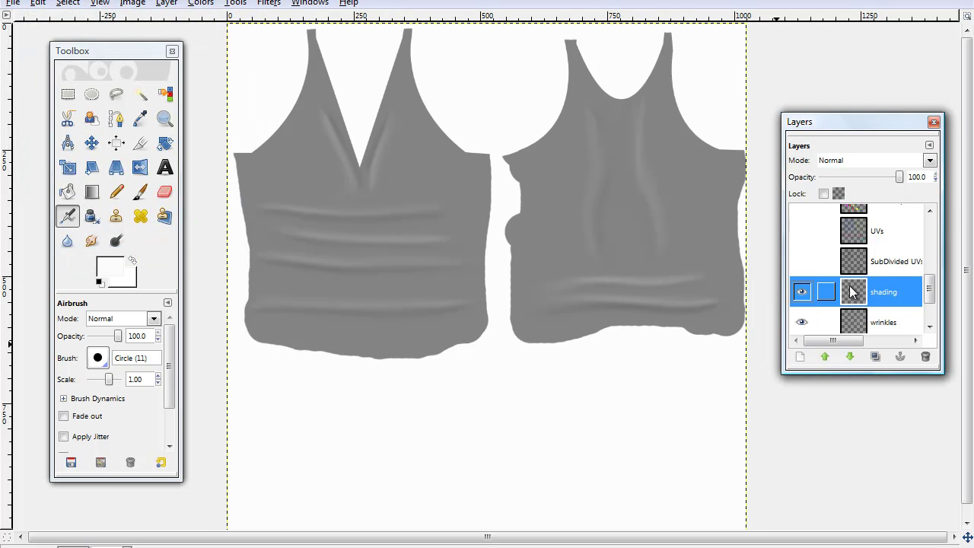
Set the Airbrush to black foreground with a brush scale of 4.54.
click(67, 216)
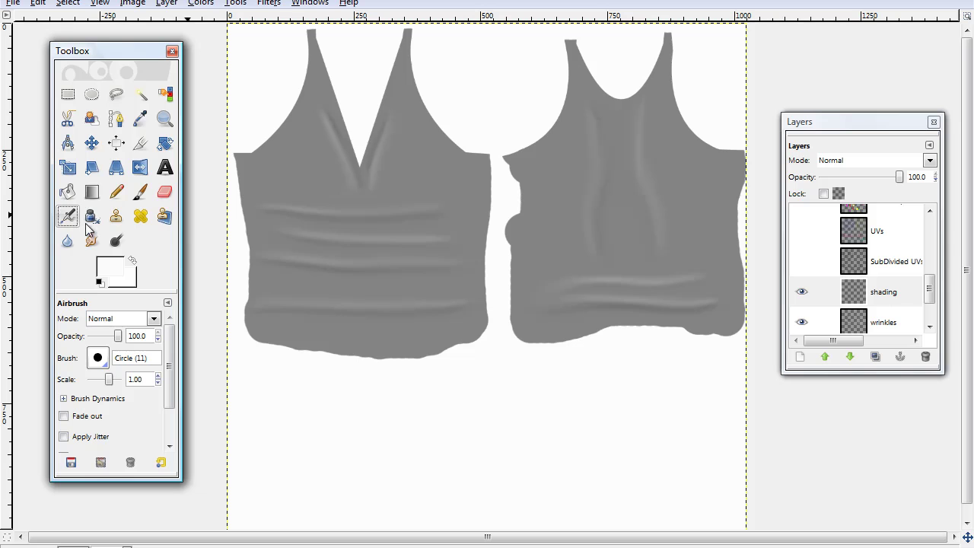
click(102, 274)
click(287, 210)
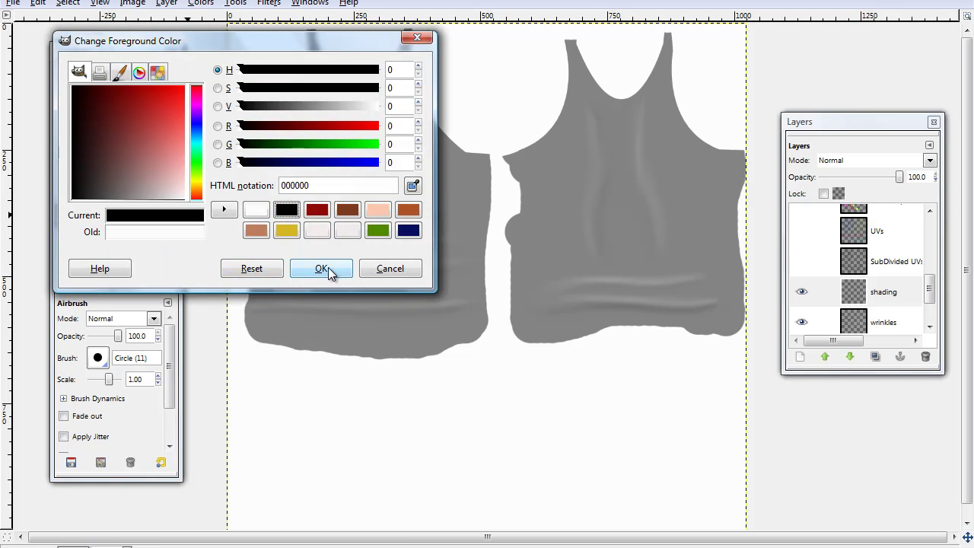
click(321, 268)
drag(108, 380, 114, 381)
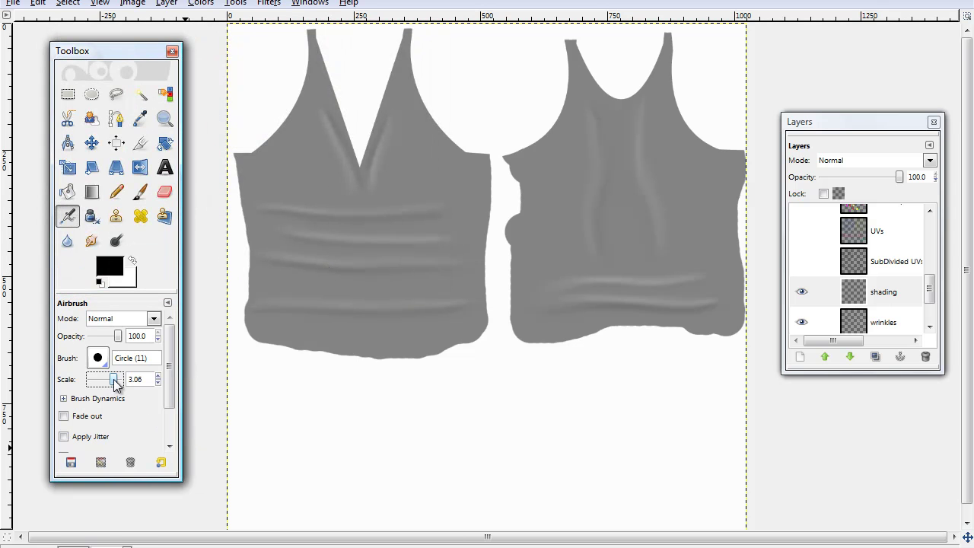
Show the SubDivided UVs wireframe and airbrush black shadow bands beneath both chest areas.
click(809, 261)
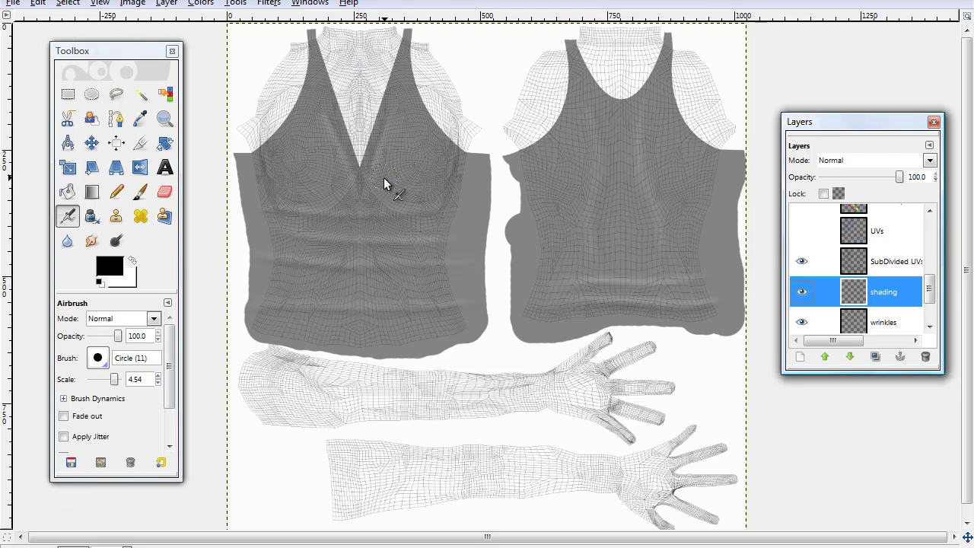
mouse_move(381, 182)
mouse_down()
mouse_move(426, 189)
mouse_move(449, 172)
mouse_move(422, 191)
mouse_move(381, 187)
mouse_move(450, 182)
mouse_move(420, 199)
mouse_up()
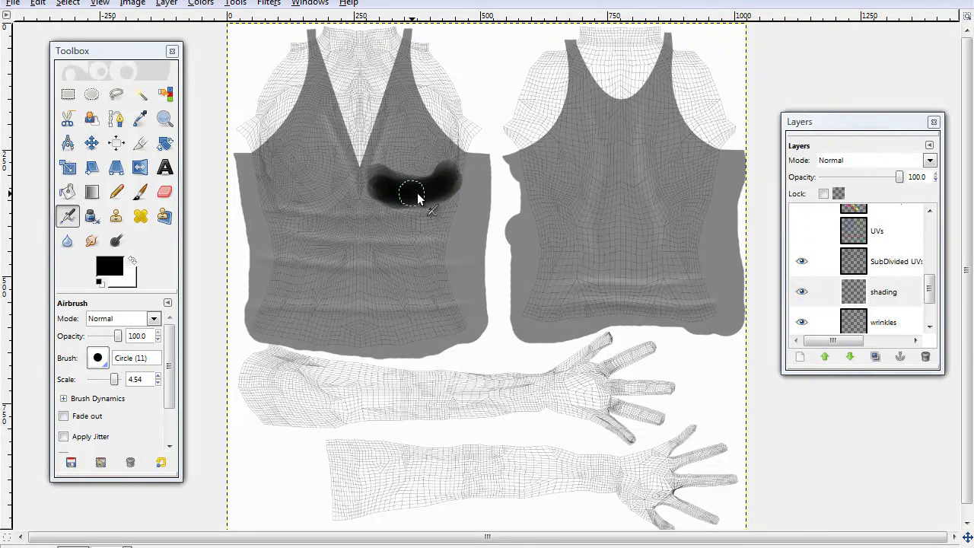
mouse_move(307, 187)
mouse_down()
mouse_move(342, 183)
mouse_move(262, 186)
mouse_move(326, 202)
mouse_move(344, 188)
mouse_move(297, 199)
mouse_move(263, 191)
mouse_move(313, 202)
mouse_move(426, 190)
mouse_up()
Airbrush paired dark vertical stripes down the front and back shirt pieces.
drag(339, 221, 335, 344)
drag(385, 235, 385, 353)
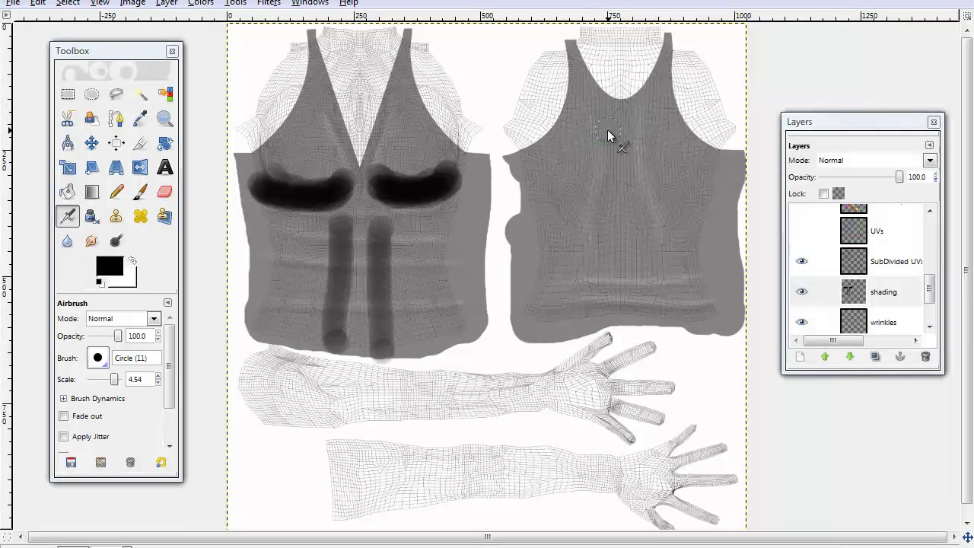
drag(603, 113, 603, 177)
drag(605, 244, 604, 305)
mouse_move(638, 126)
mouse_down()
mouse_move(665, 300)
mouse_move(611, 181)
mouse_up()
Undo the crooked back stroke and repaint it as a straight dark stripe.
click(40, 4)
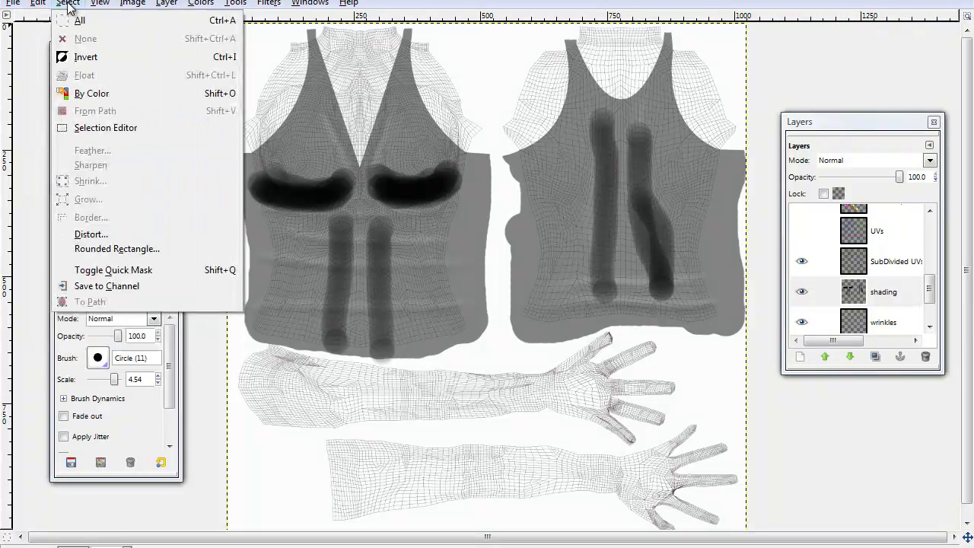
click(54, 20)
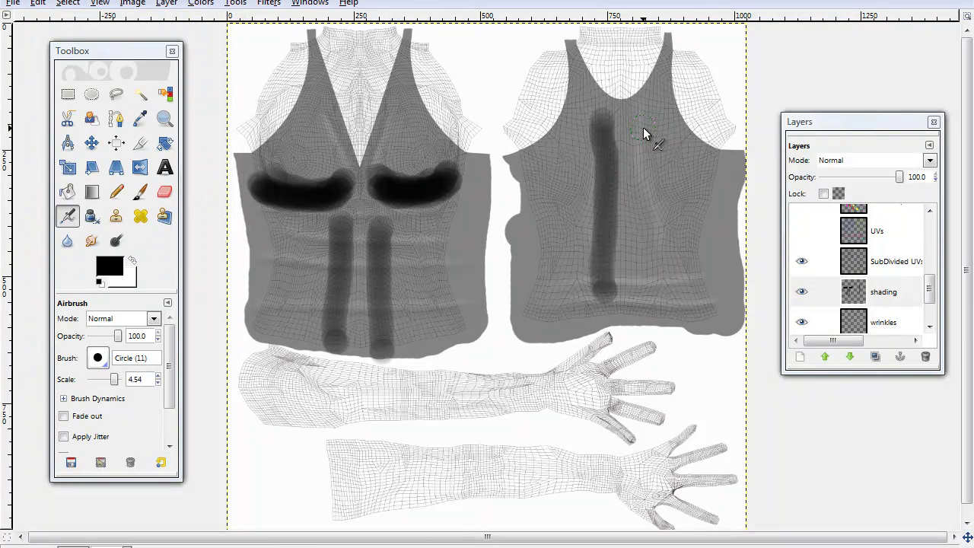
drag(645, 128, 642, 304)
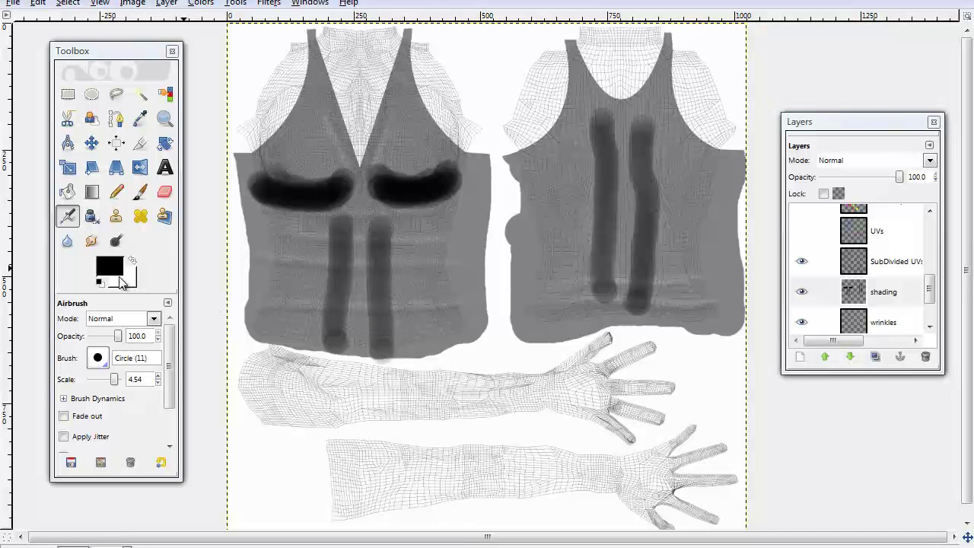
Set the foreground colour to white and airbrush highlights over the left and right chest.
click(114, 271)
click(286, 210)
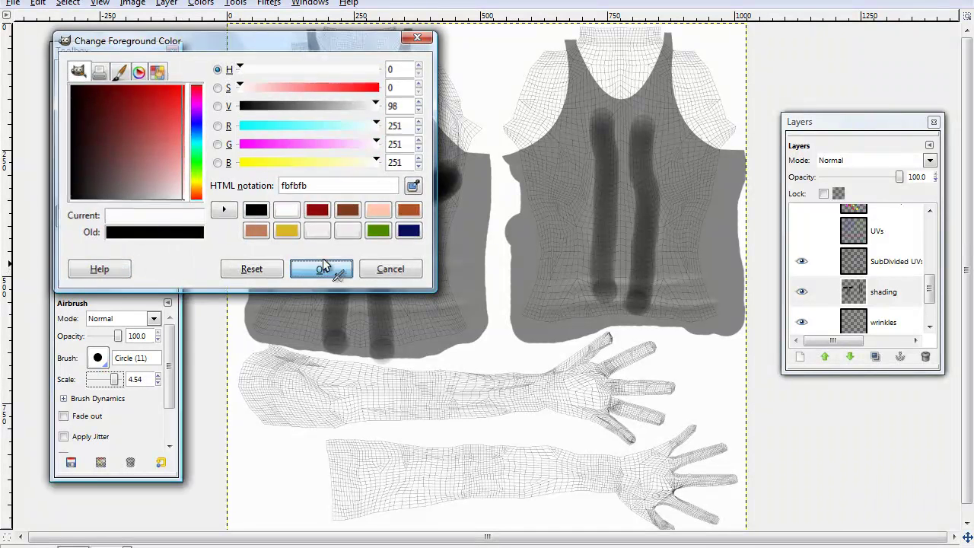
click(321, 268)
mouse_move(288, 166)
mouse_down()
mouse_move(324, 175)
mouse_move(334, 164)
mouse_move(308, 155)
mouse_move(270, 174)
mouse_move(318, 175)
mouse_move(318, 160)
mouse_move(278, 170)
mouse_move(312, 178)
mouse_move(325, 154)
mouse_move(292, 152)
mouse_move(262, 170)
mouse_move(318, 166)
mouse_move(328, 114)
mouse_up()
mouse_move(395, 120)
mouse_down()
mouse_move(392, 180)
mouse_move(433, 158)
mouse_move(394, 168)
mouse_move(445, 165)
mouse_move(391, 180)
mouse_up()
Add white highlights on the front stomach and between the back's dark stripes.
mouse_move(346, 235)
mouse_down()
mouse_move(355, 348)
mouse_move(353, 230)
mouse_up()
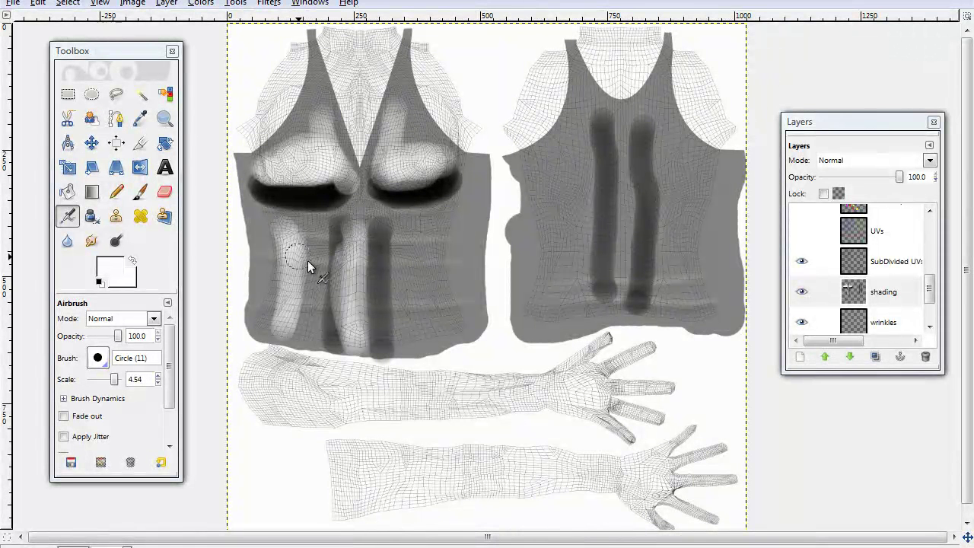
mouse_move(426, 243)
mouse_down()
mouse_move(427, 251)
mouse_move(424, 244)
mouse_up()
mouse_move(609, 134)
mouse_down()
mouse_move(627, 245)
mouse_move(617, 284)
mouse_move(636, 138)
mouse_move(630, 255)
mouse_move(624, 229)
mouse_up()
drag(569, 160, 557, 282)
mouse_move(695, 188)
mouse_down()
mouse_move(707, 297)
mouse_move(688, 194)
mouse_up()
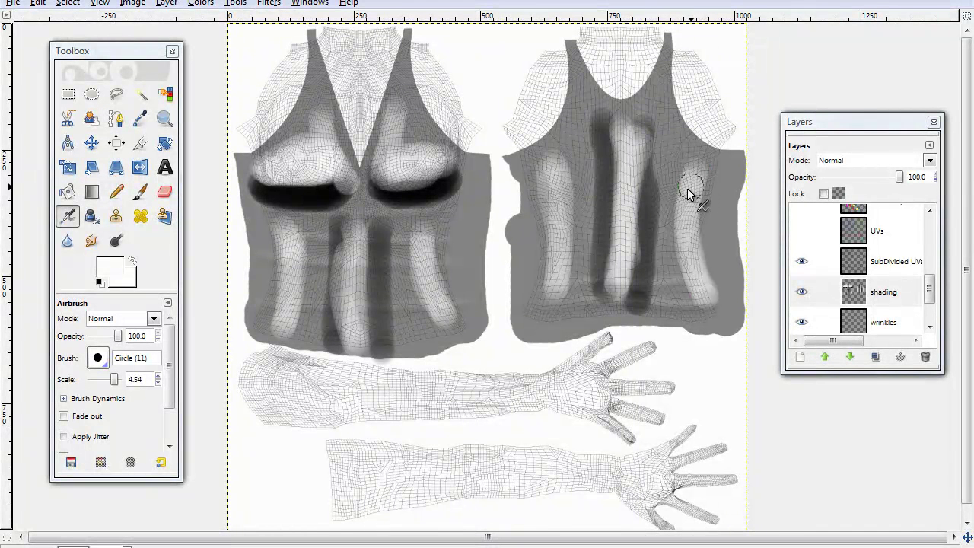
Apply a 10.0 px Gaussian blur to the shading strokes, then select the shading layer.
click(268, 3)
mouse_move(324, 75)
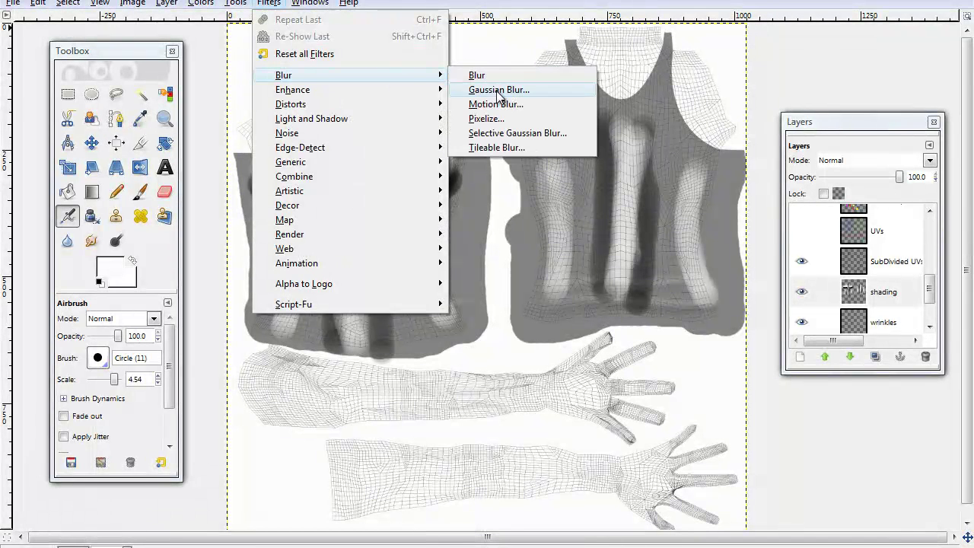
click(498, 91)
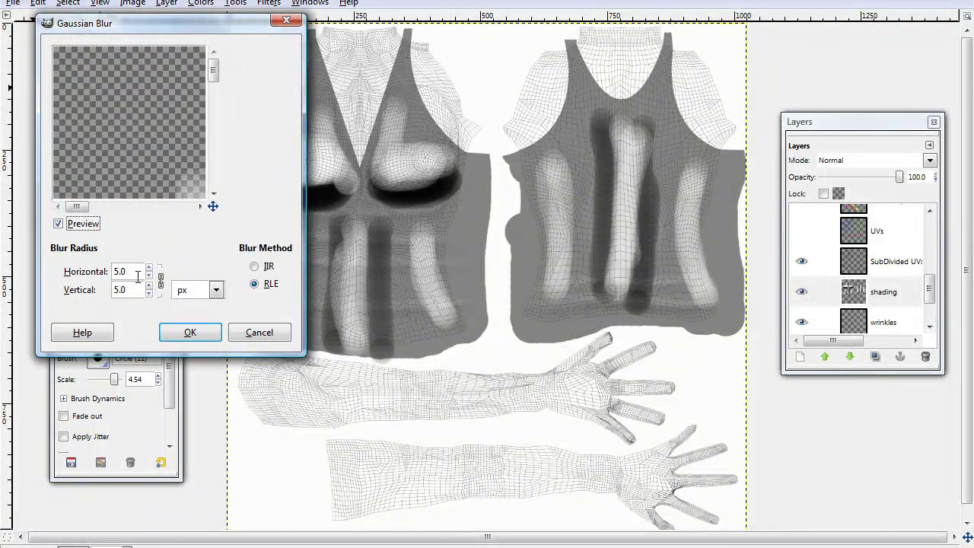
click(149, 269)
click(149, 276)
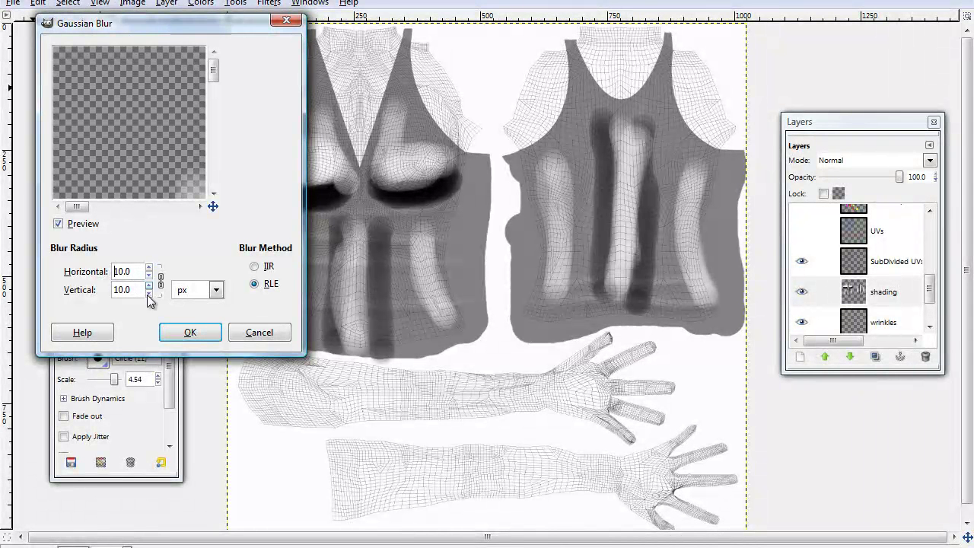
click(180, 336)
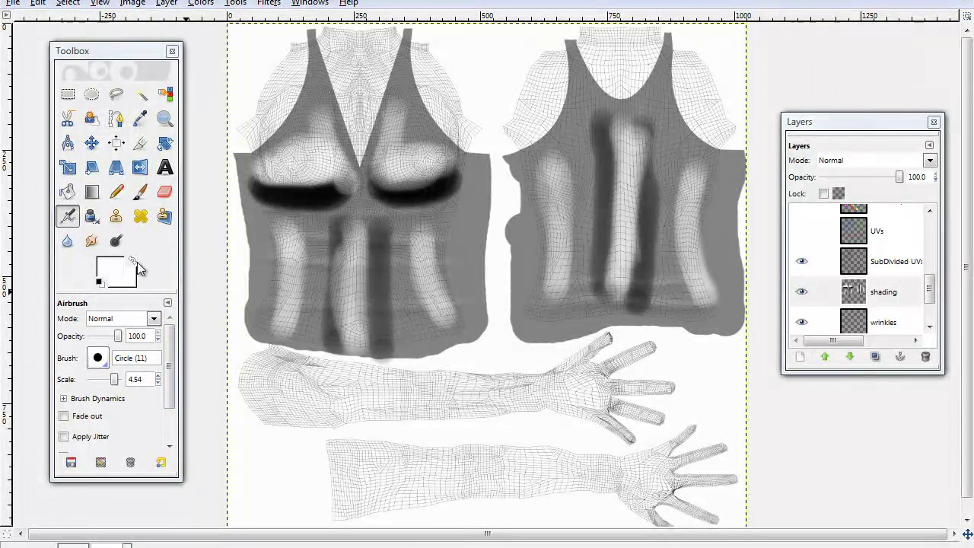
click(854, 299)
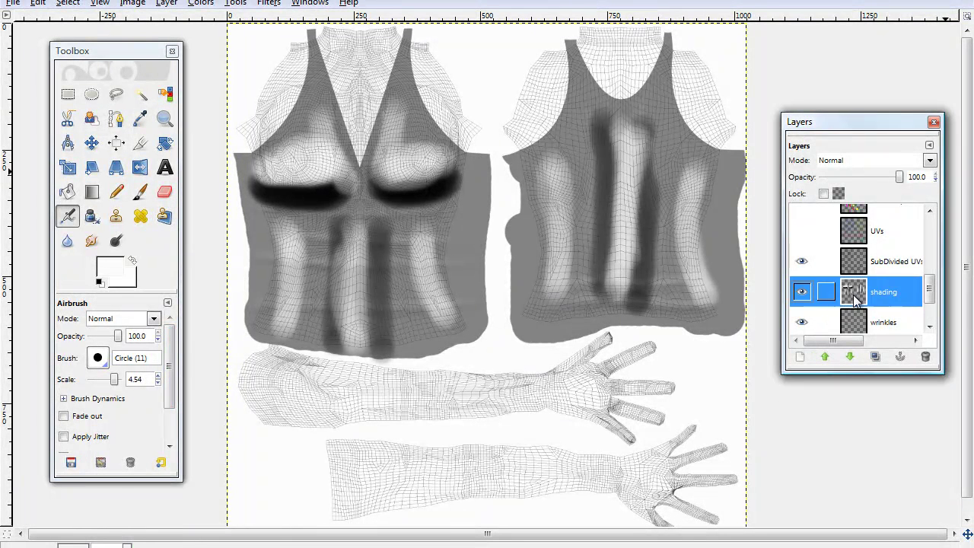
click(930, 160)
Set the shading layer to Overlay mode, choose Smudge, and hide the SubDivided UVs layer.
click(852, 272)
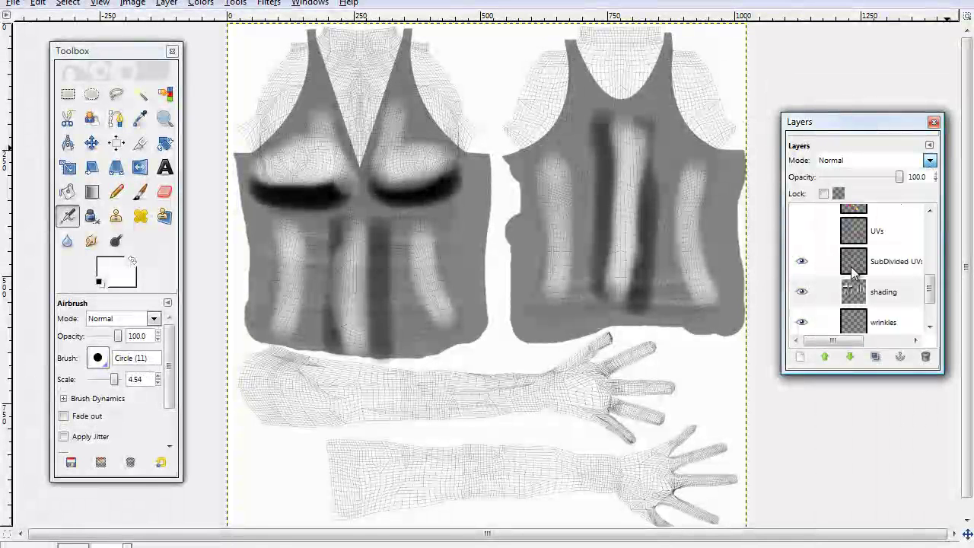
click(91, 241)
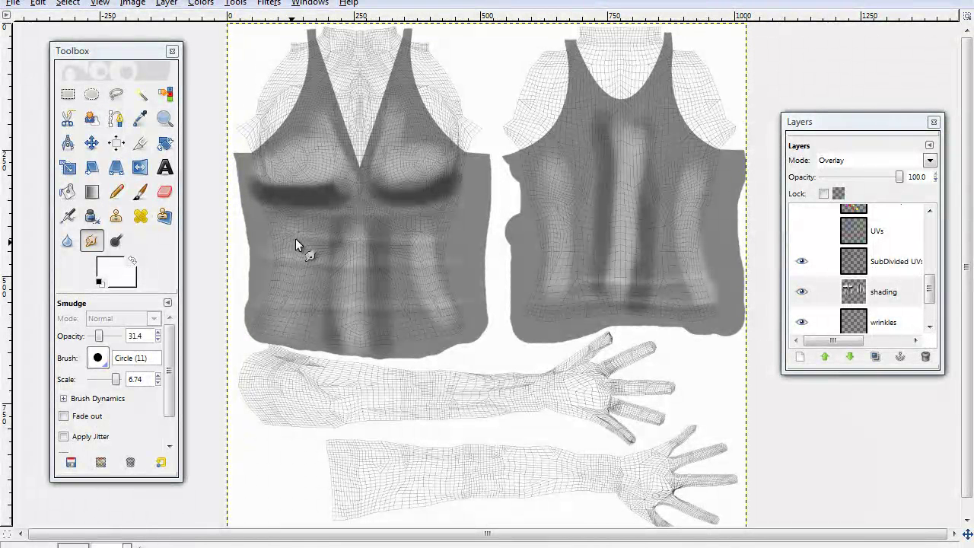
click(802, 261)
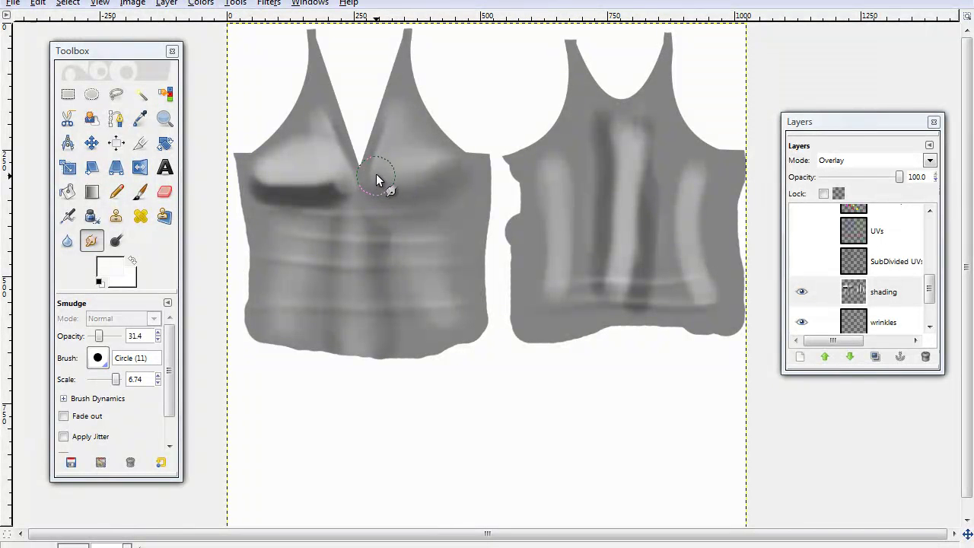
Smudge the chest shadows into the left cup, toward the strap and near the V-neck.
mouse_move(377, 180)
mouse_down()
mouse_move(340, 197)
mouse_move(342, 189)
mouse_move(254, 187)
mouse_move(327, 192)
mouse_move(248, 173)
mouse_move(269, 176)
mouse_move(319, 147)
mouse_move(267, 176)
mouse_move(318, 124)
mouse_move(281, 155)
mouse_move(310, 121)
mouse_move(259, 176)
mouse_move(327, 187)
mouse_move(299, 184)
mouse_move(313, 175)
mouse_move(260, 171)
mouse_move(289, 190)
mouse_move(354, 189)
mouse_move(299, 204)
mouse_move(275, 202)
mouse_up()
mouse_move(337, 196)
mouse_down()
mouse_move(282, 178)
mouse_move(326, 174)
mouse_move(312, 97)
mouse_up()
mouse_move(266, 176)
mouse_down()
mouse_move(324, 183)
mouse_move(335, 166)
mouse_move(287, 167)
mouse_move(266, 188)
mouse_move(305, 204)
mouse_move(345, 189)
mouse_move(275, 197)
mouse_move(315, 206)
mouse_move(273, 197)
mouse_move(262, 173)
mouse_up()
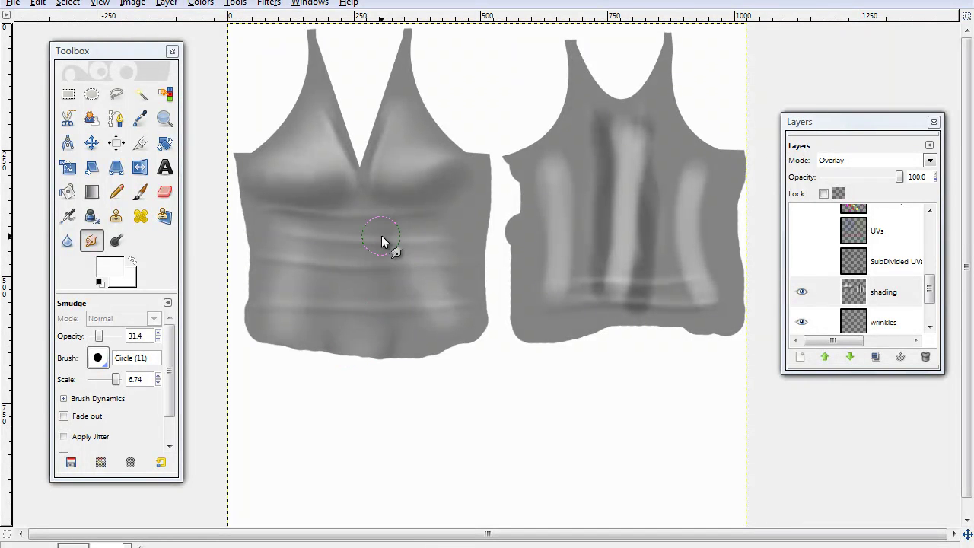
Blend the back piece's light and dark stripes into grey and lower Smudge opacity to 20.
mouse_move(541, 179)
mouse_down()
mouse_move(564, 215)
mouse_move(547, 248)
mouse_up()
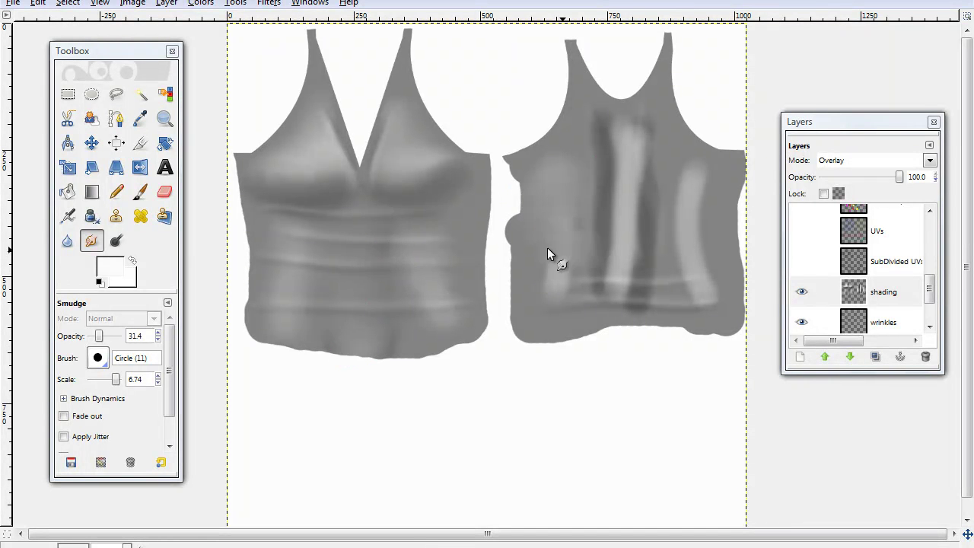
drag(702, 178, 661, 237)
mouse_move(715, 286)
mouse_down()
mouse_move(652, 299)
mouse_move(633, 298)
mouse_move(631, 280)
mouse_up()
mouse_move(635, 127)
mouse_down()
mouse_move(595, 140)
mouse_move(594, 154)
mouse_move(618, 177)
mouse_move(601, 196)
mouse_move(652, 235)
mouse_move(649, 262)
mouse_up()
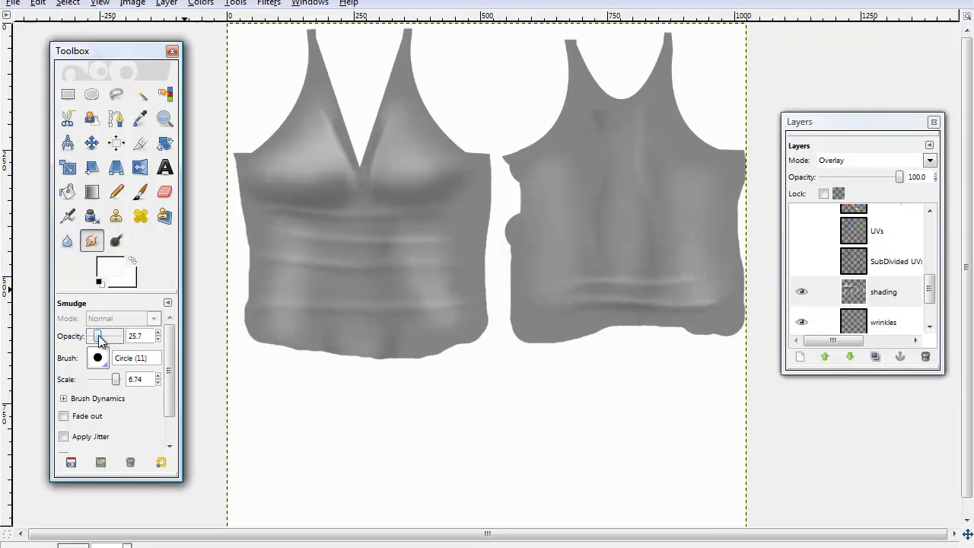
drag(99, 335, 95, 336)
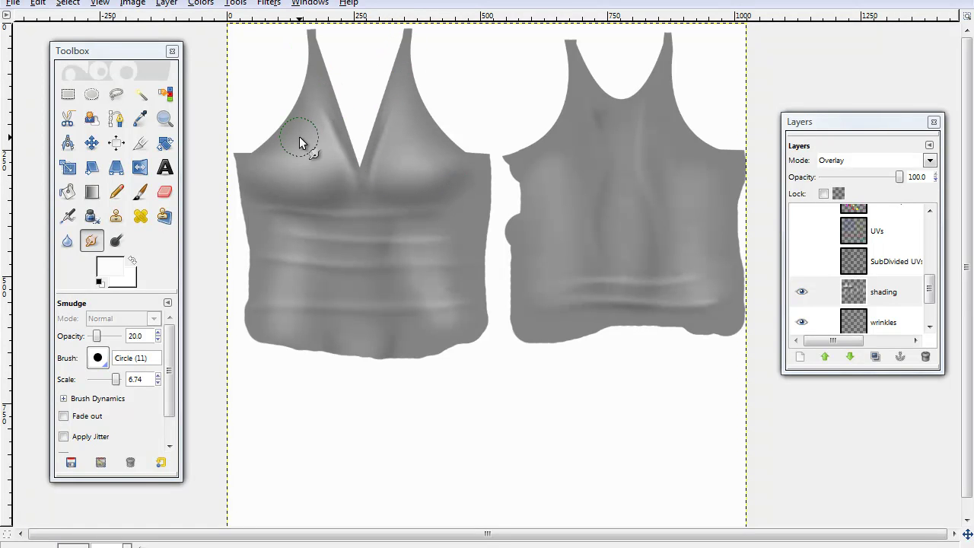
On the wrinkles layer, soften the wrinkles on the lower front.
click(854, 320)
click(347, 166)
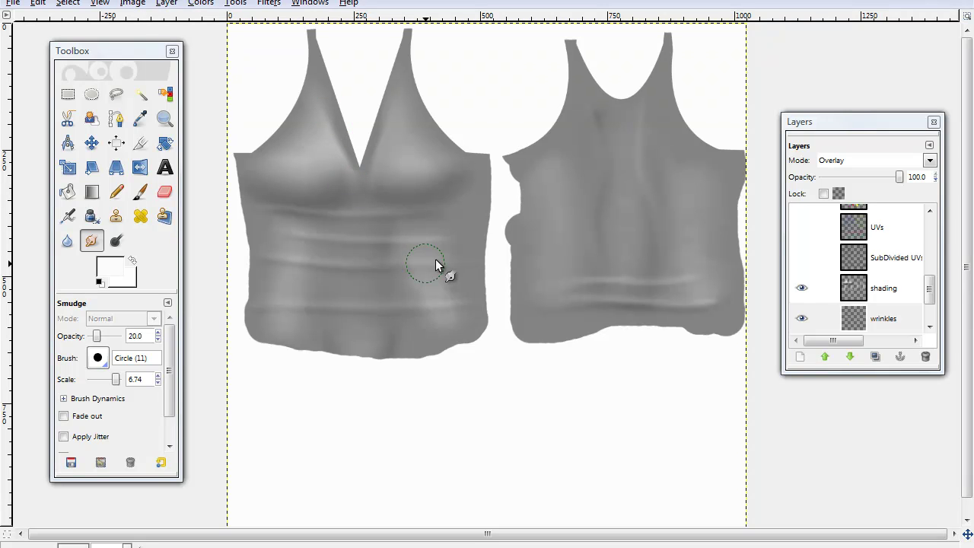
mouse_move(404, 256)
mouse_down()
mouse_move(424, 314)
mouse_move(452, 295)
mouse_move(415, 272)
mouse_up()
Smudge the back's shading above the wrinkle, then smooth the back's upper wrinkles.
click(881, 301)
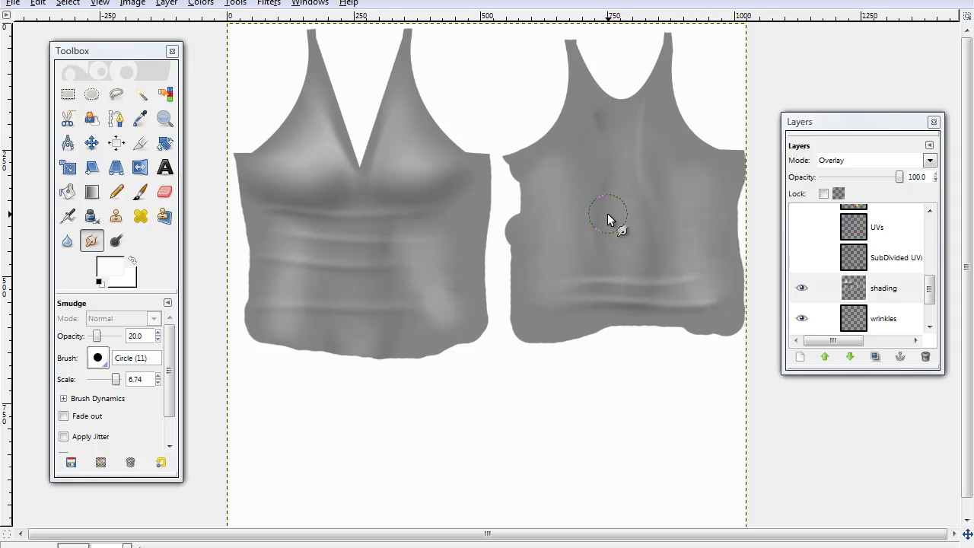
drag(641, 271, 650, 180)
click(868, 316)
mouse_move(595, 122)
mouse_down()
mouse_move(609, 266)
mouse_move(574, 111)
mouse_move(603, 217)
mouse_move(602, 263)
mouse_move(607, 141)
mouse_up()
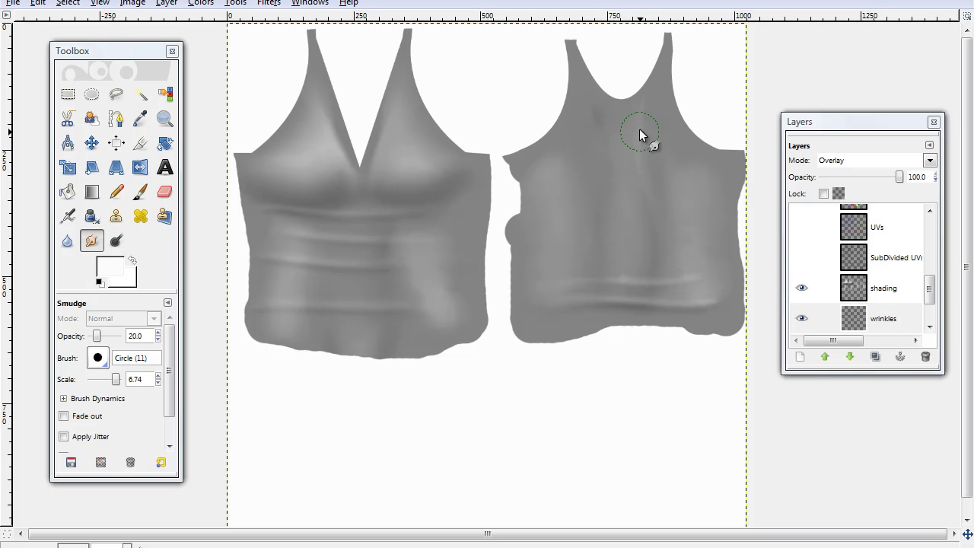
On the shading layer, smudge away the lower-front light streak and soften the bottom edge.
click(871, 283)
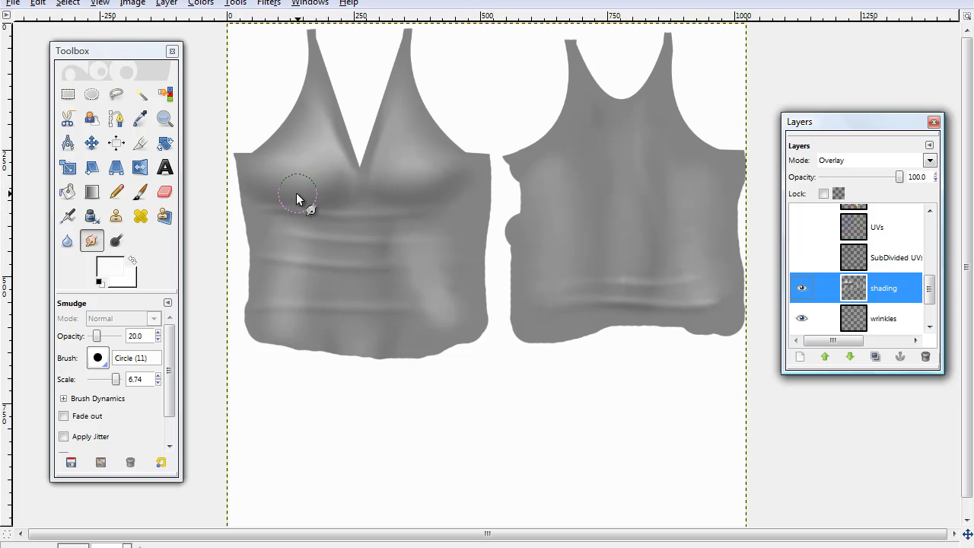
click(296, 192)
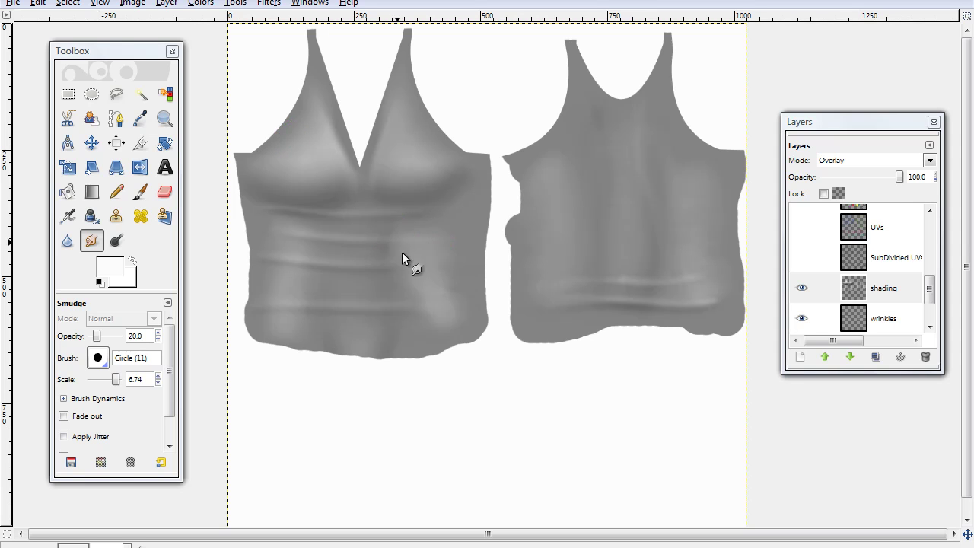
drag(418, 317, 454, 300)
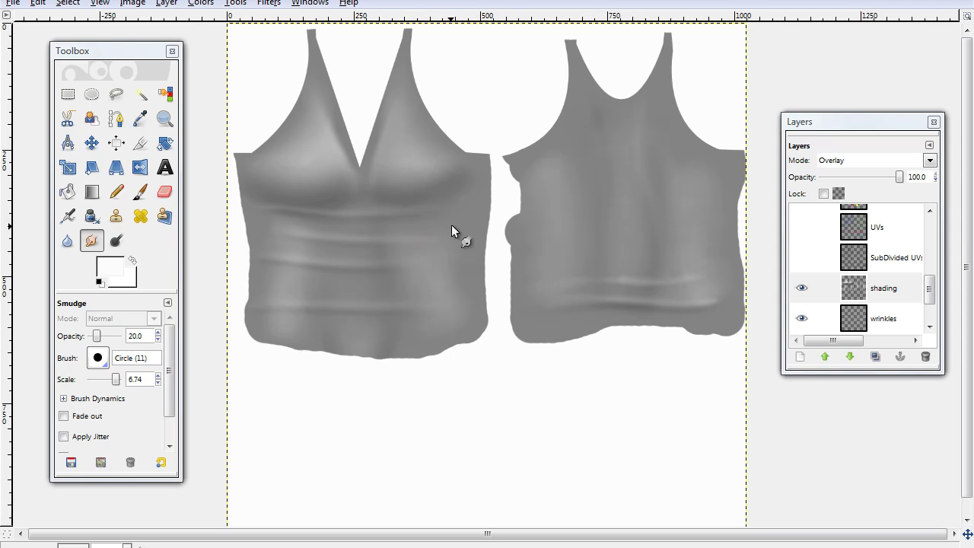
drag(415, 344, 337, 352)
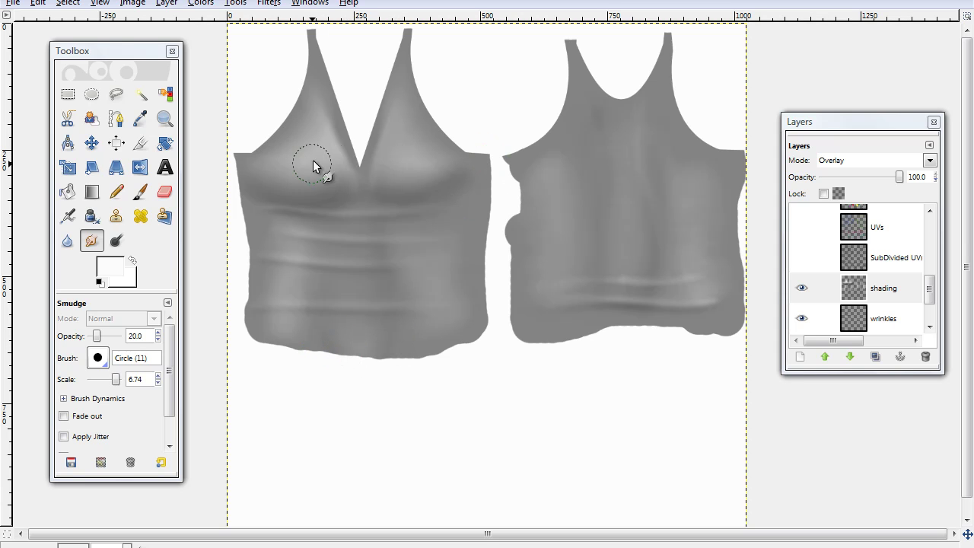